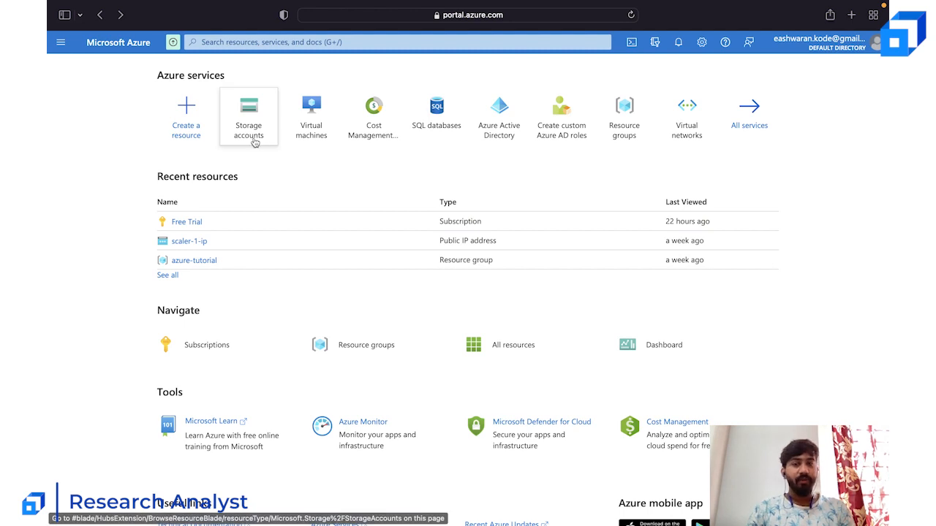
- Search for the storage service, open Storage accounts and start creating a storage account
click(319, 44)
text(storage)
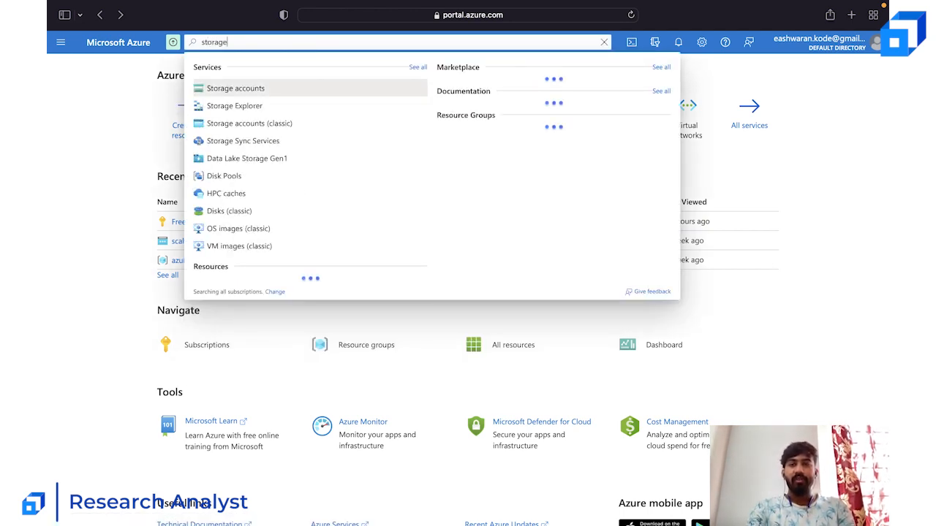
click(227, 89)
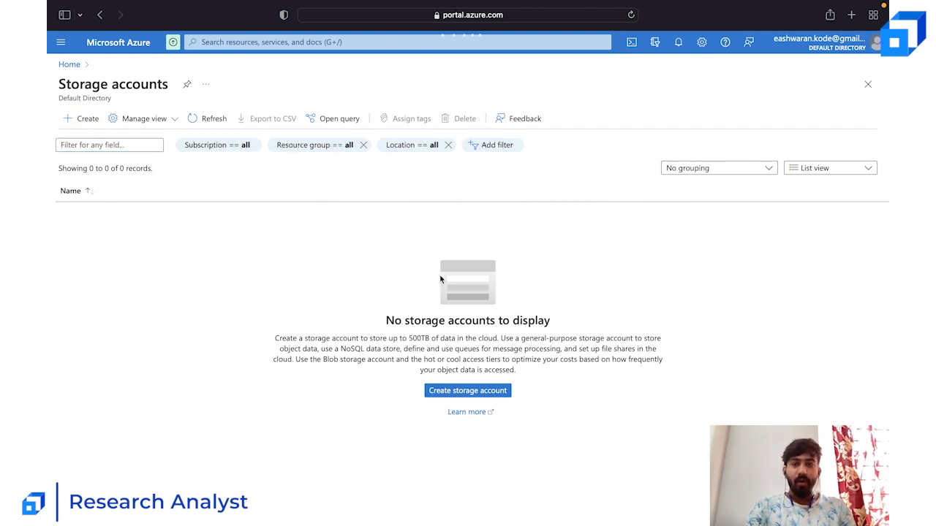
click(473, 390)
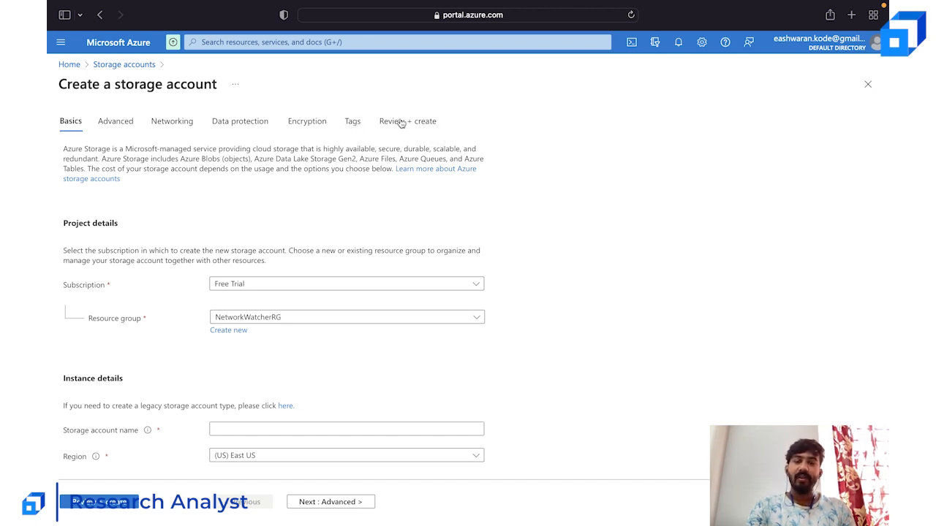
- Select the Free Trial subscription and the azure-tutorial resource group for the storage account
scroll(393, 263, down, 2)
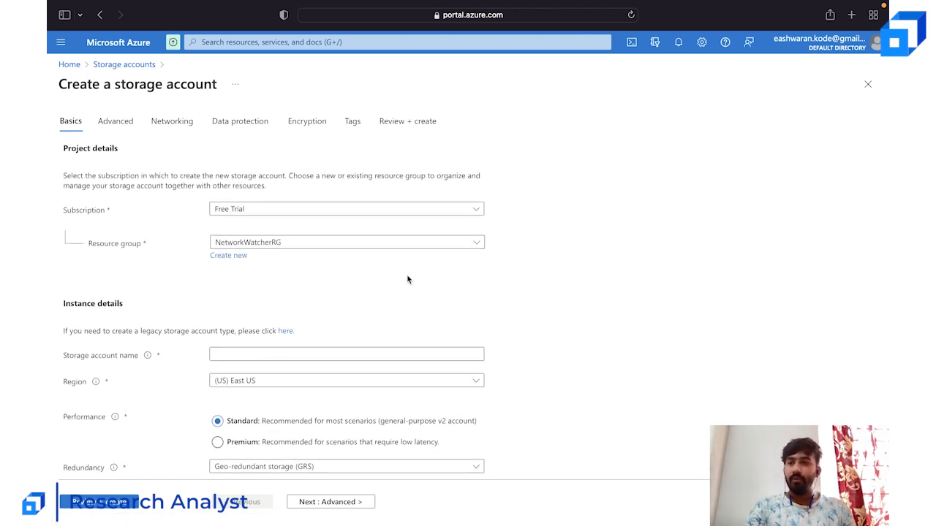
click(397, 212)
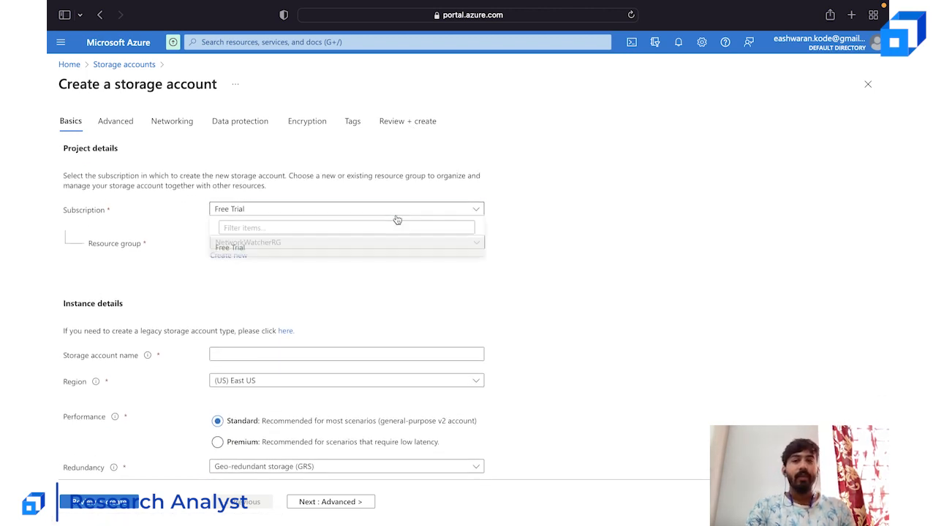
click(398, 250)
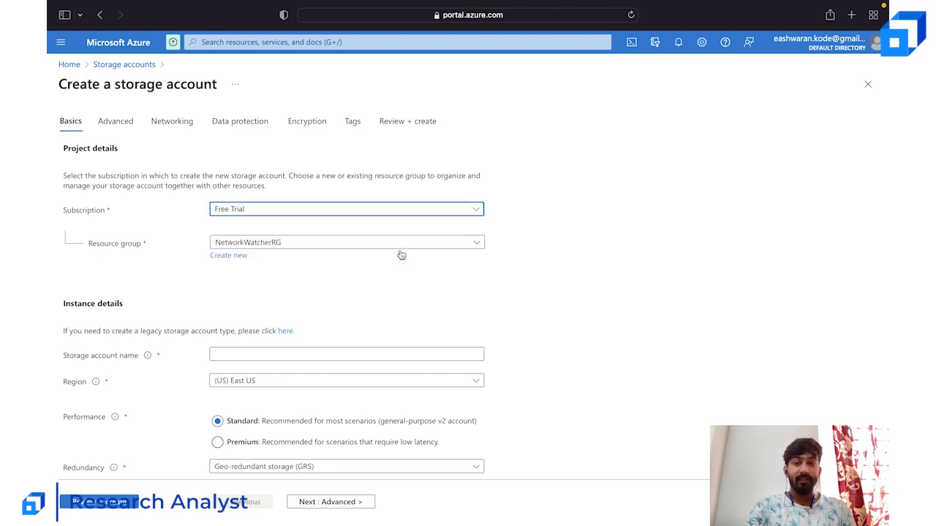
click(328, 242)
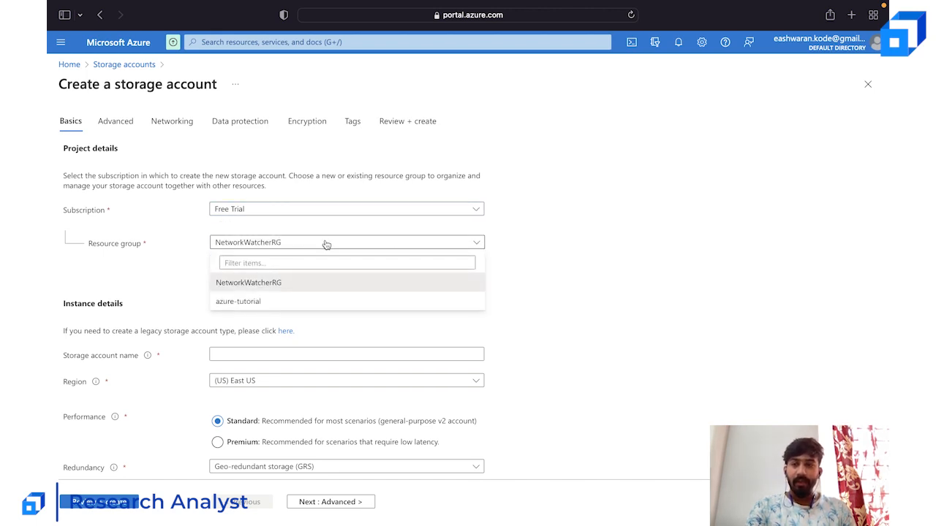
click(342, 303)
click(427, 293)
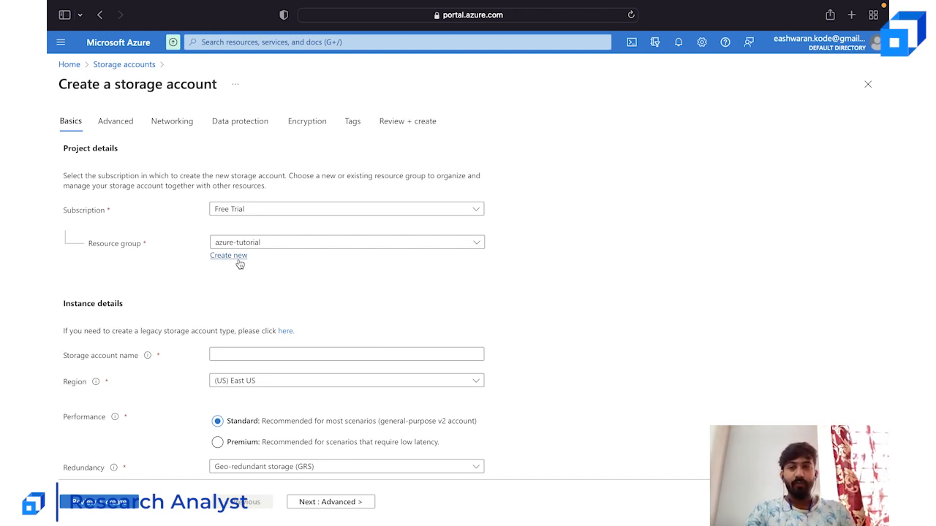
- Check the naming rules for the storage account and try azure as its name
scroll(431, 323, down, 1)
click(402, 321)
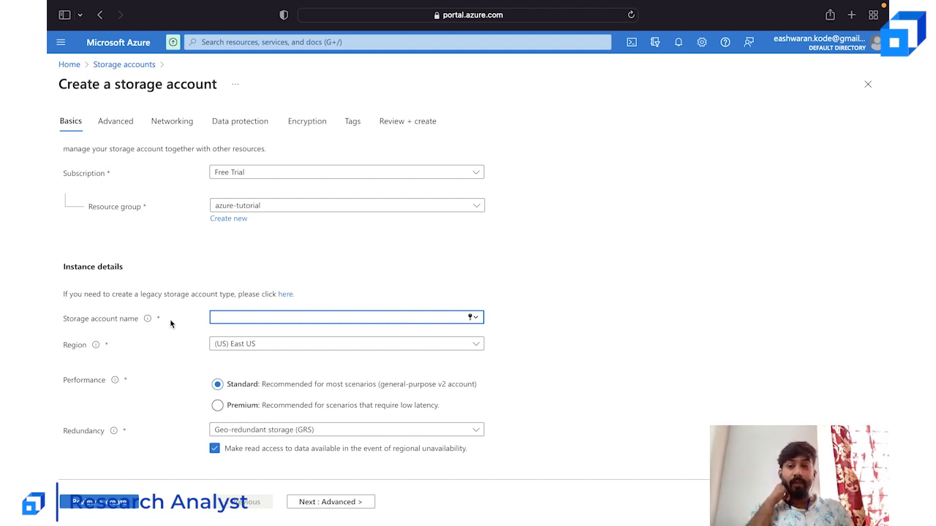
click(148, 318)
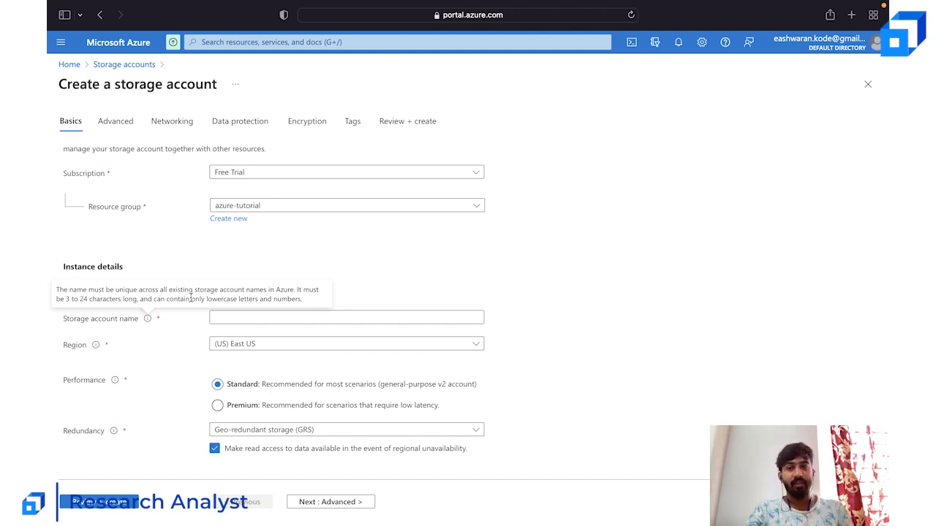
click(265, 319)
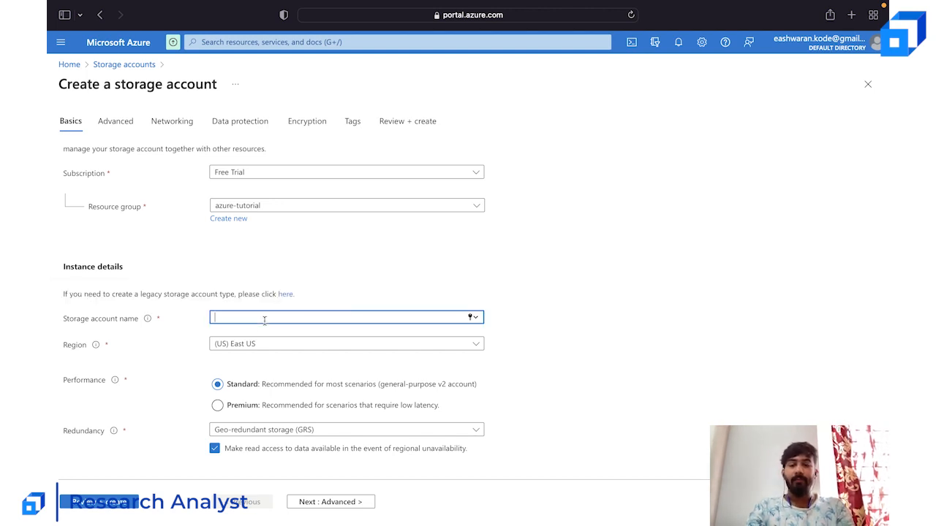
text(azure)
click(645, 312)
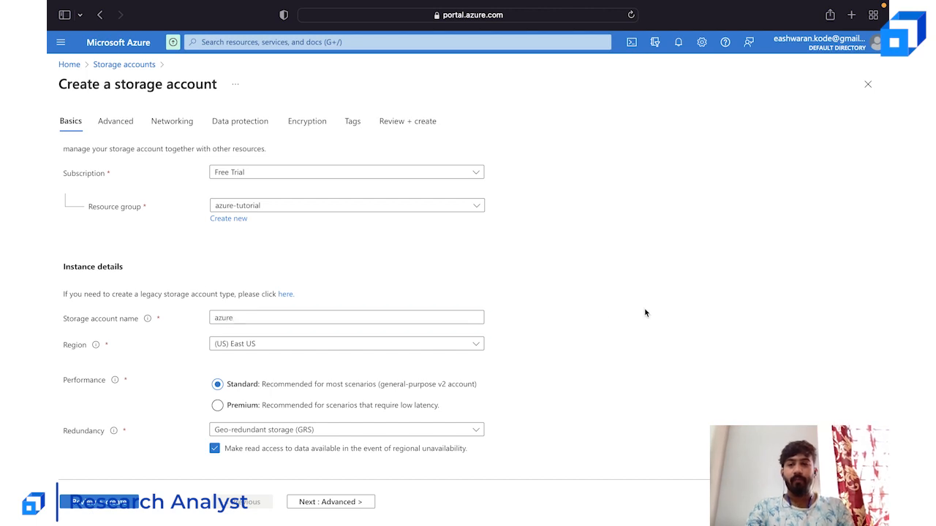
click(306, 314)
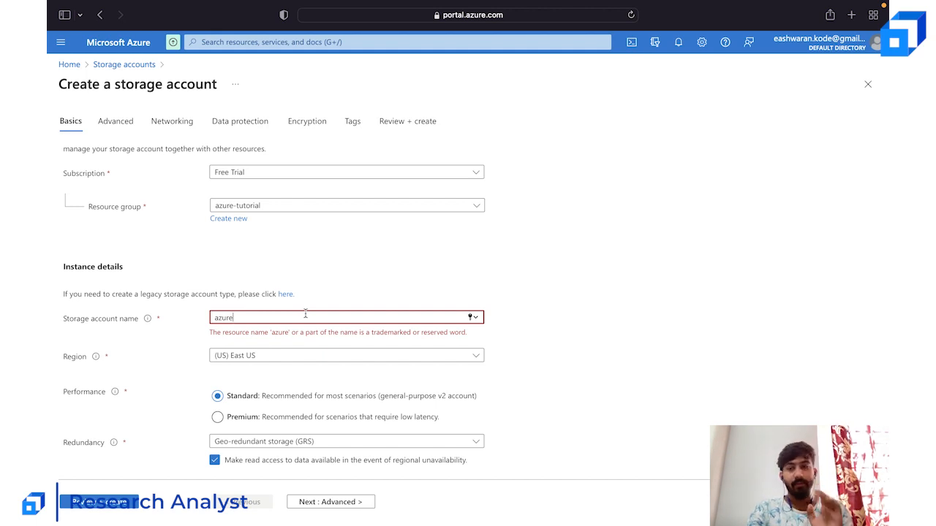
- Clear the storage account name and try hello instead
text(scal)
key(BackSpace)
key(BackSpace)
key(BackSpace)
key(BackSpace)
text(123)
key(super+a)
key(BackSpace)
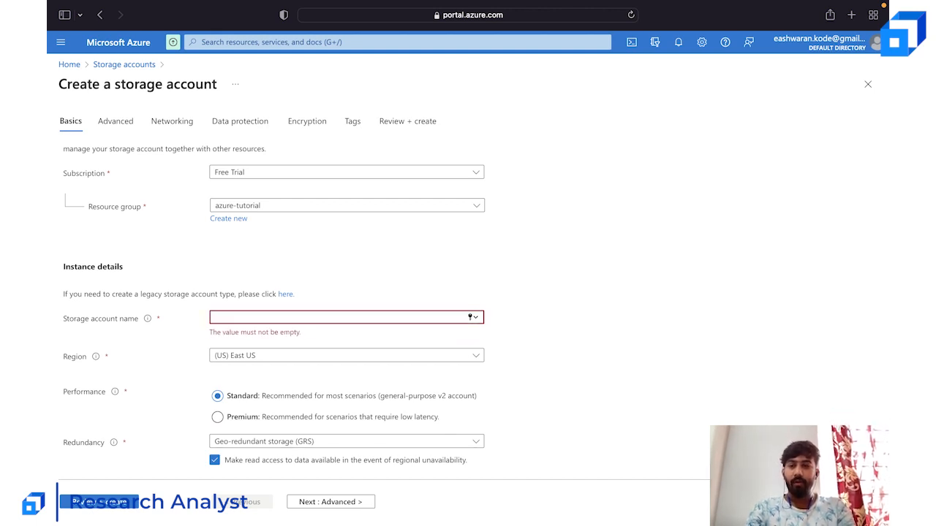
text(hello)
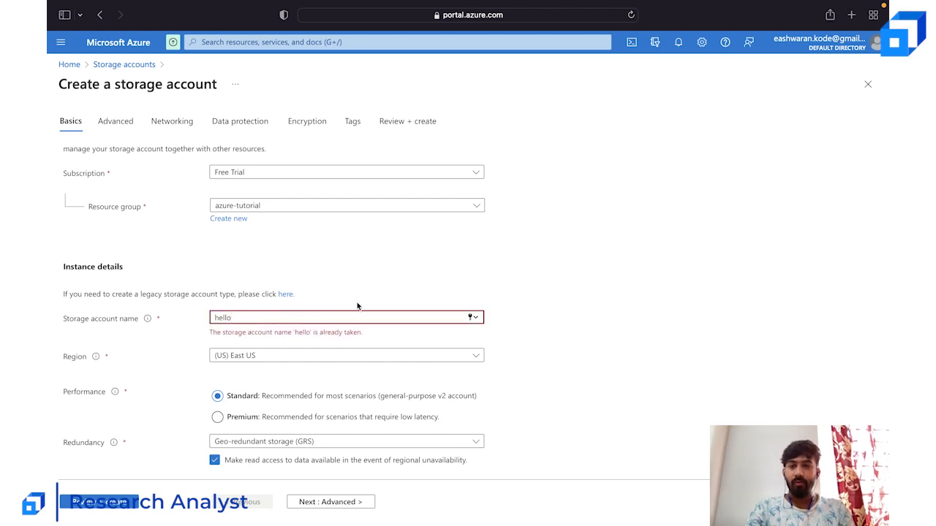
click(473, 298)
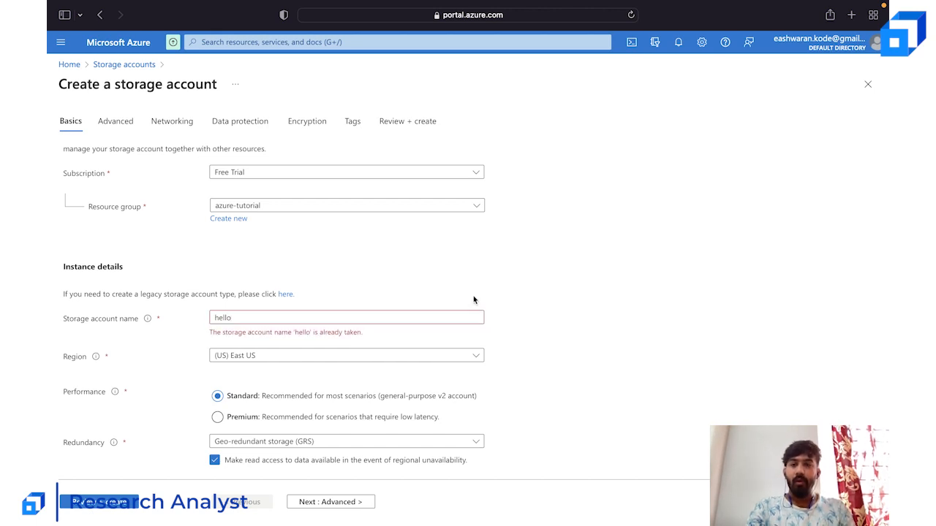
- Set the storage account name to scalerstorageacnt, without any hyphens
click(323, 320)
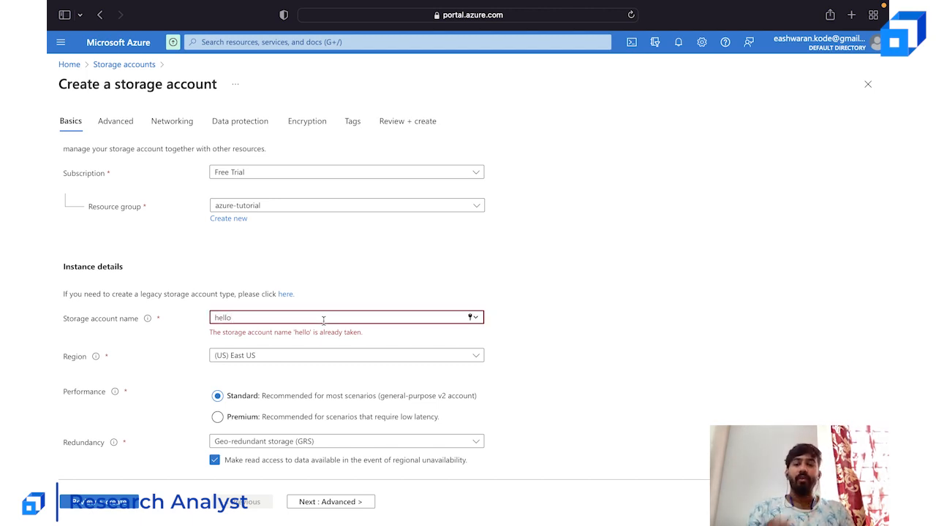
double_click(323, 320)
text(s)
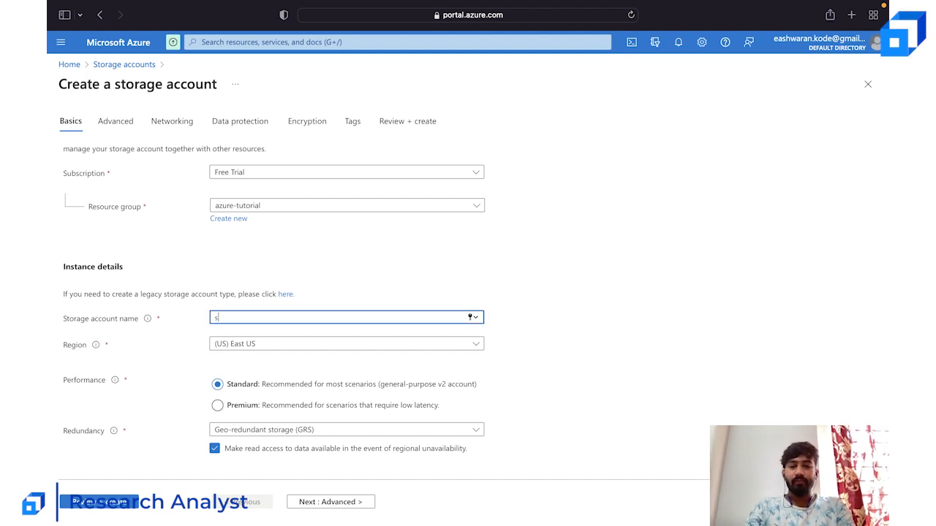
text(caler-st)
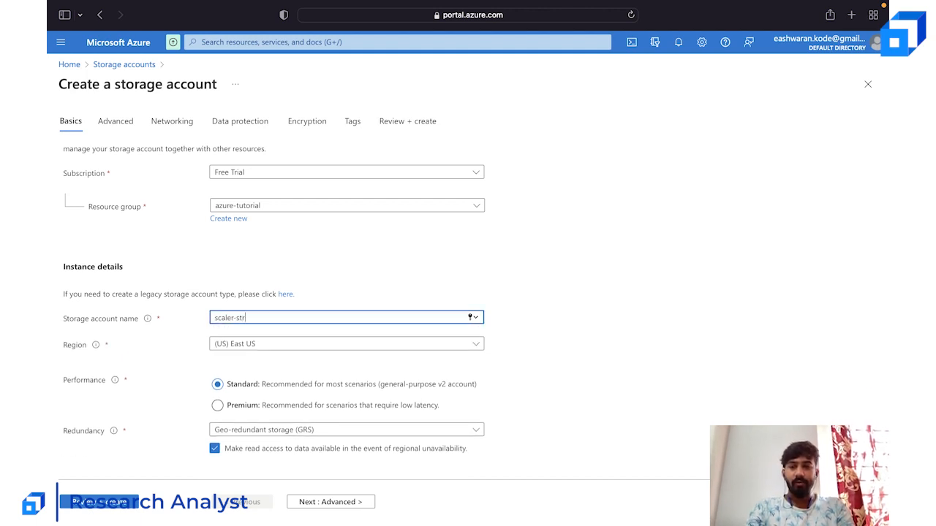
text(orage-acnt)
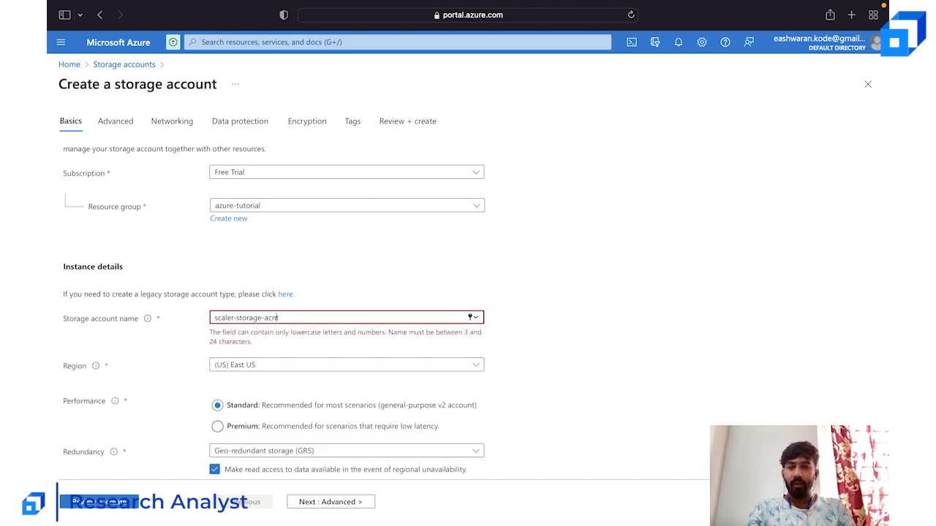
key(BackSpace)
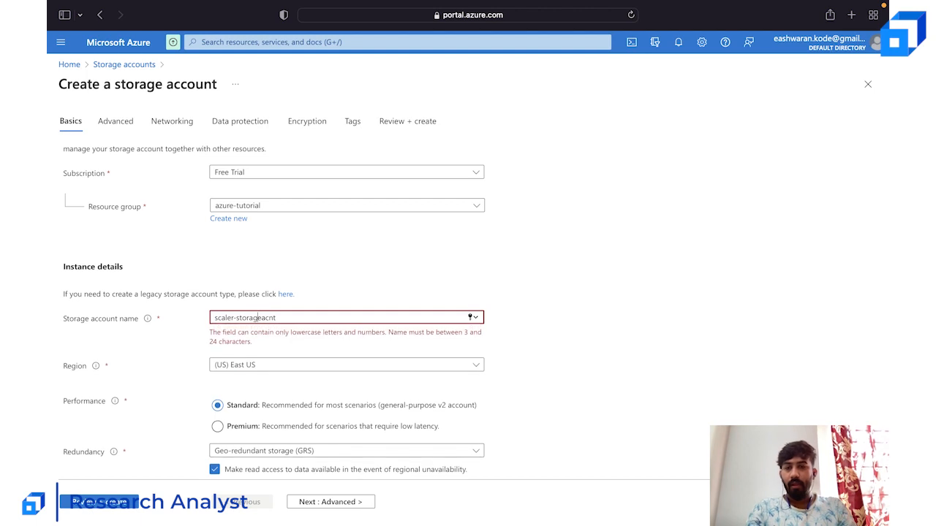
key(BackSpace)
click(683, 341)
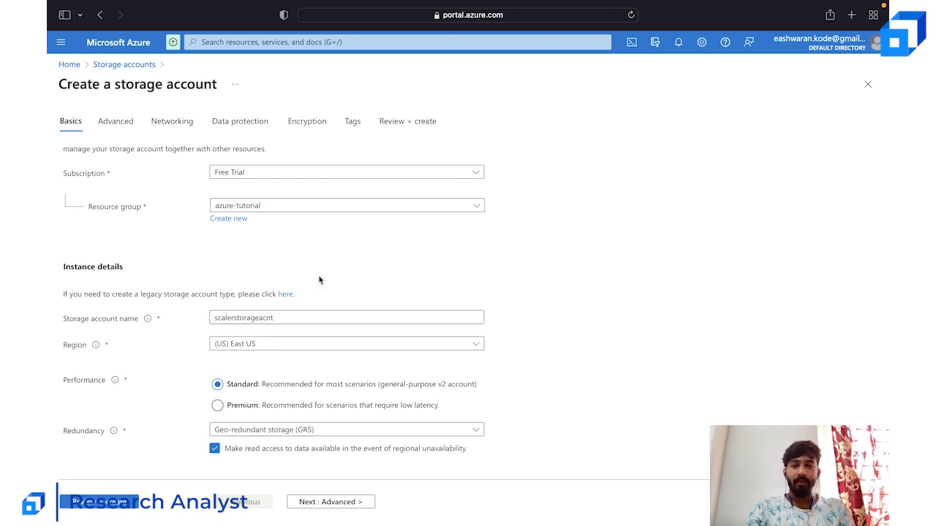
- Examine the regions available for the storage account, leaving the selected region as it is
click(301, 348)
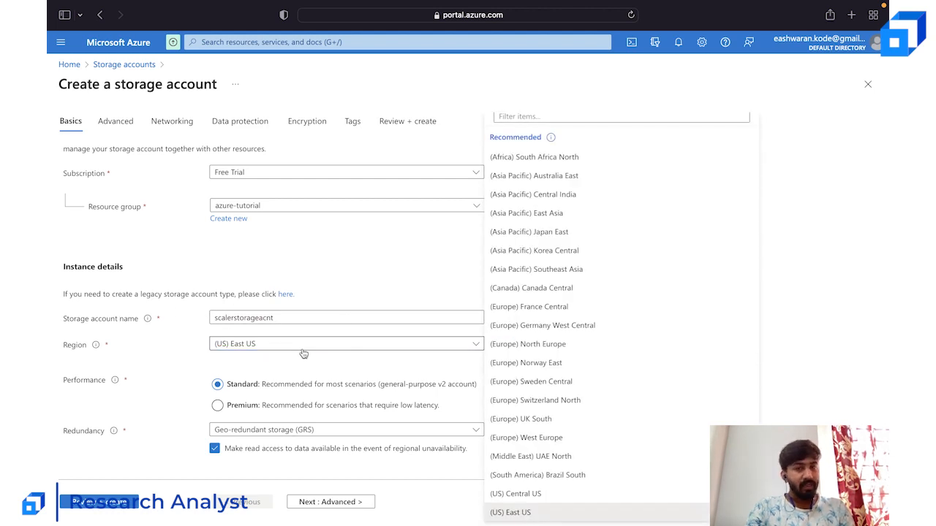
scroll(749, 298, down, 5)
scroll(749, 299, up, 5)
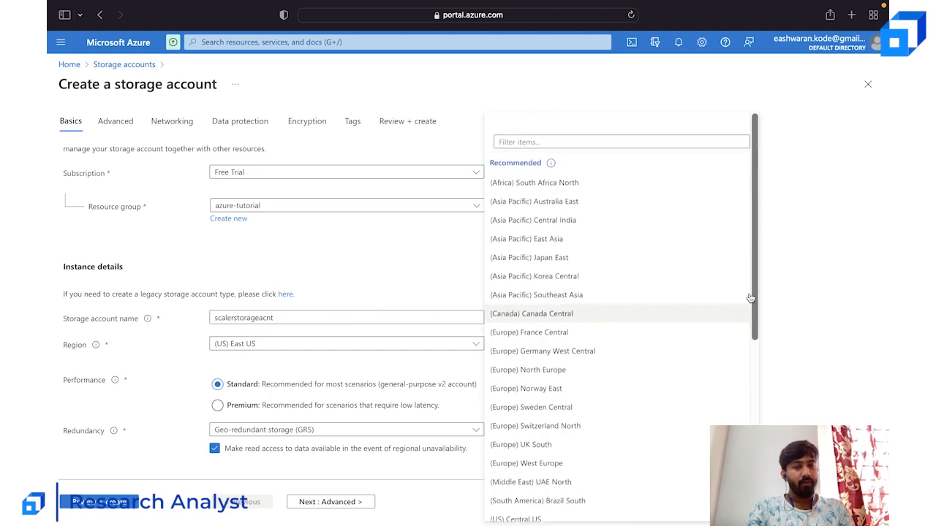
click(817, 280)
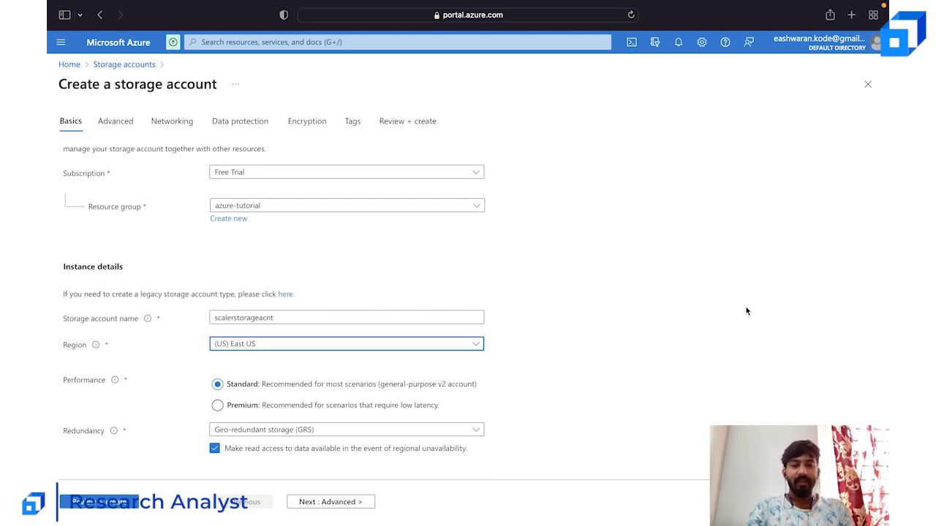
click(432, 349)
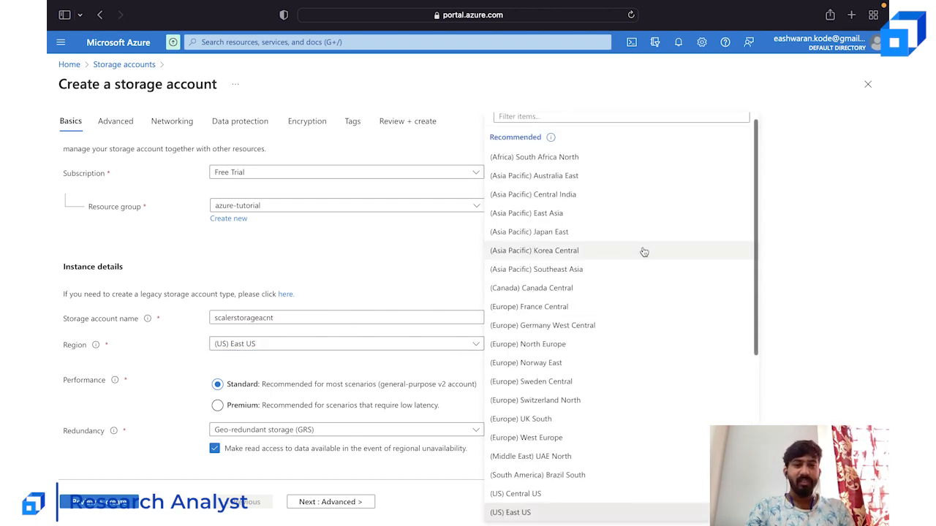
scroll(644, 252, down, 4)
scroll(645, 252, up, 4)
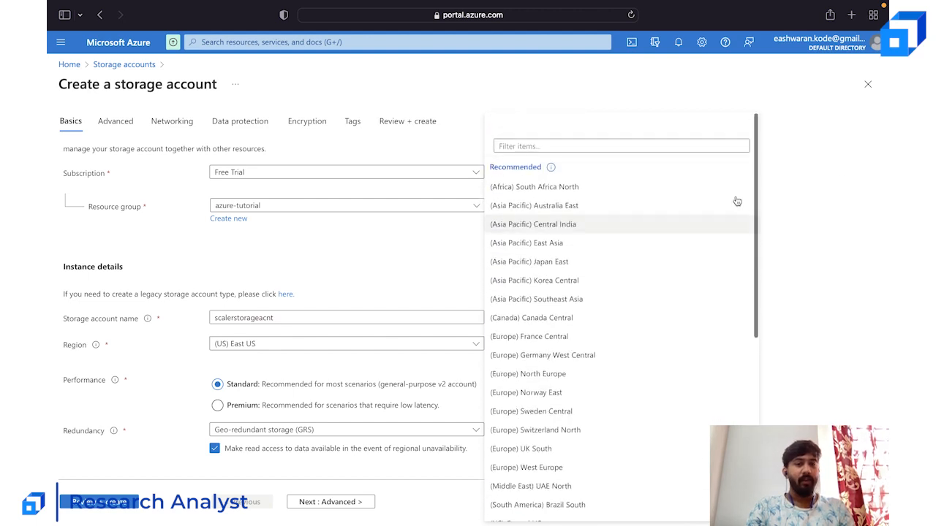
click(769, 228)
right_click(542, 266)
click(437, 228)
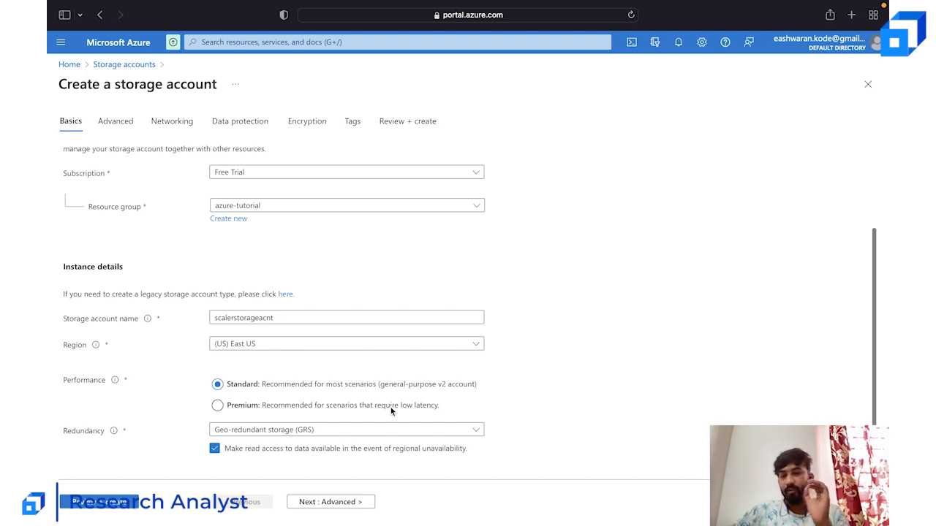
- Review the redundancy options and set the redundancy to Locally-redundant storage (LRS)
click(290, 433)
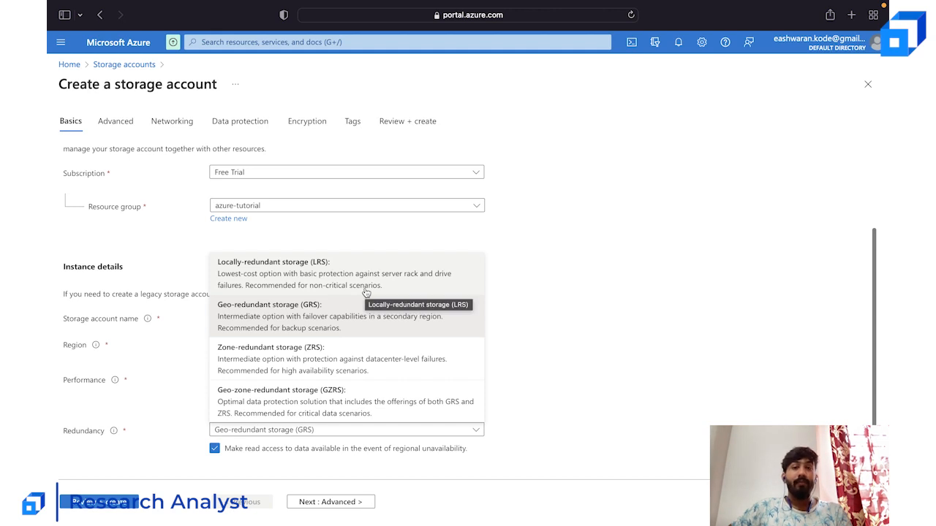
click(571, 343)
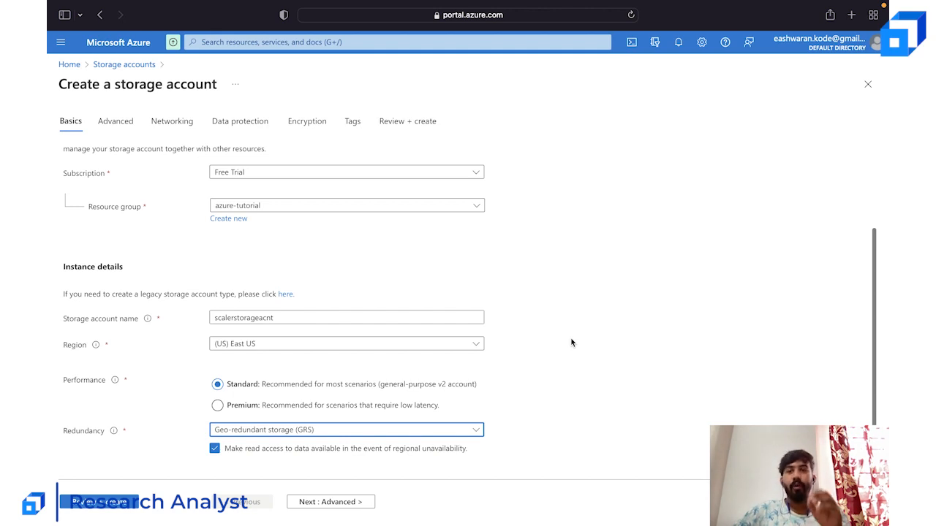
click(331, 432)
click(319, 276)
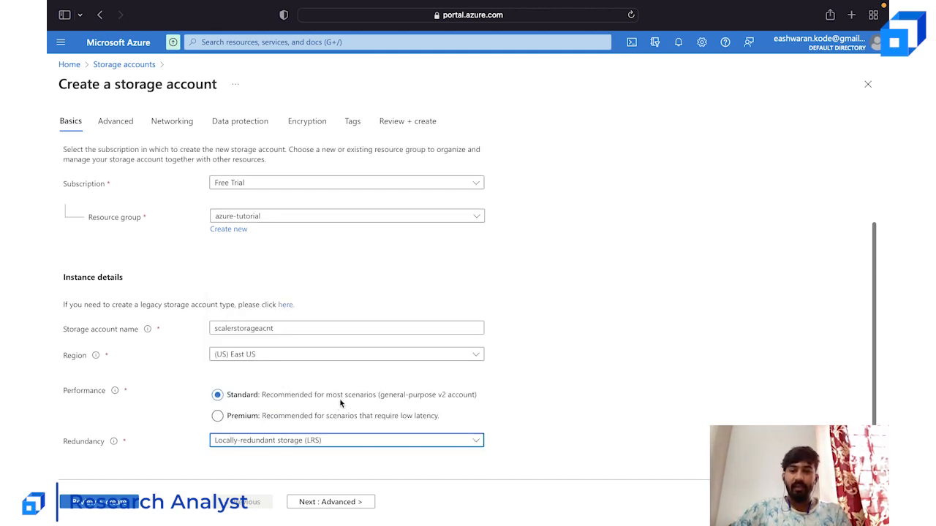
- Set the redundancy to Geo-redundant storage (GRS) and continue to the Advanced settings
click(335, 442)
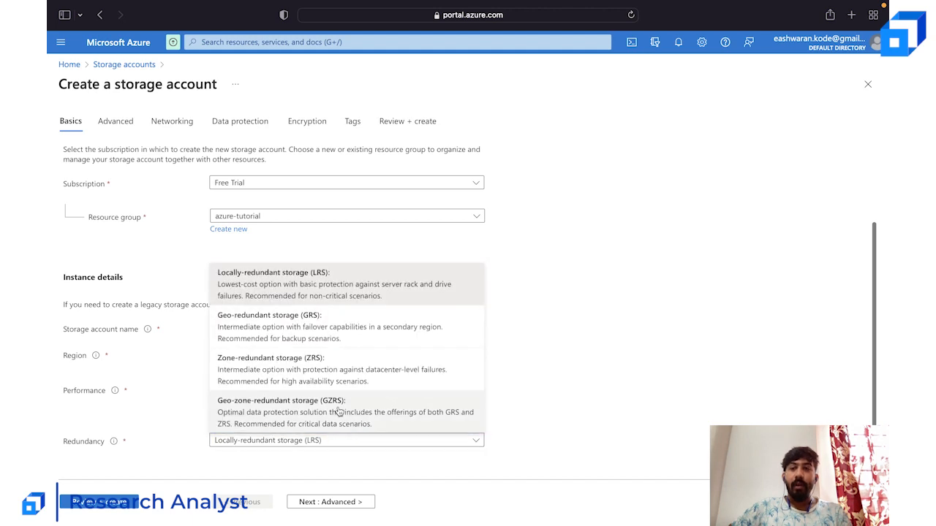
click(367, 339)
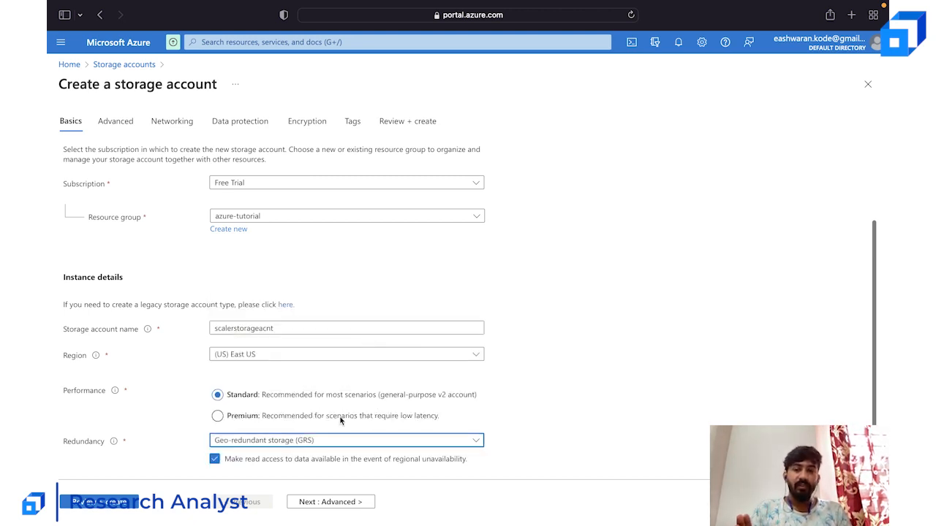
click(333, 438)
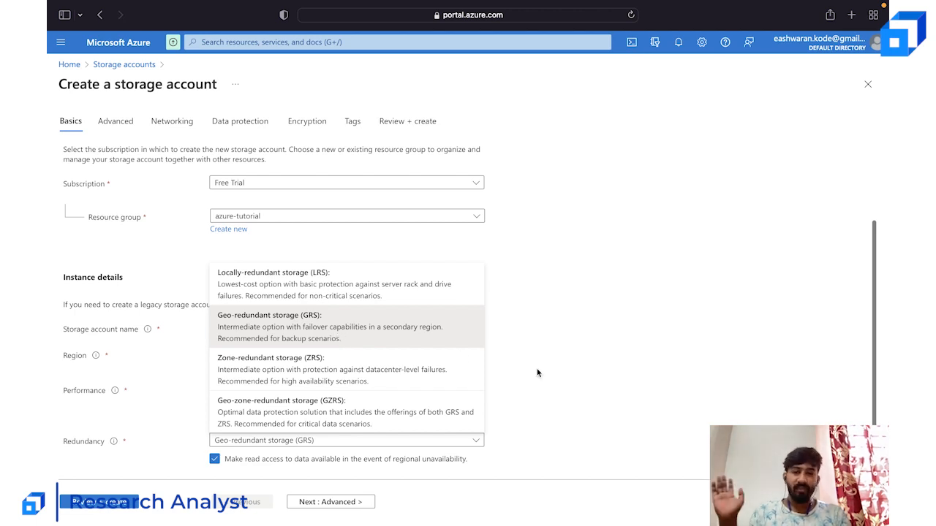
click(511, 386)
click(326, 502)
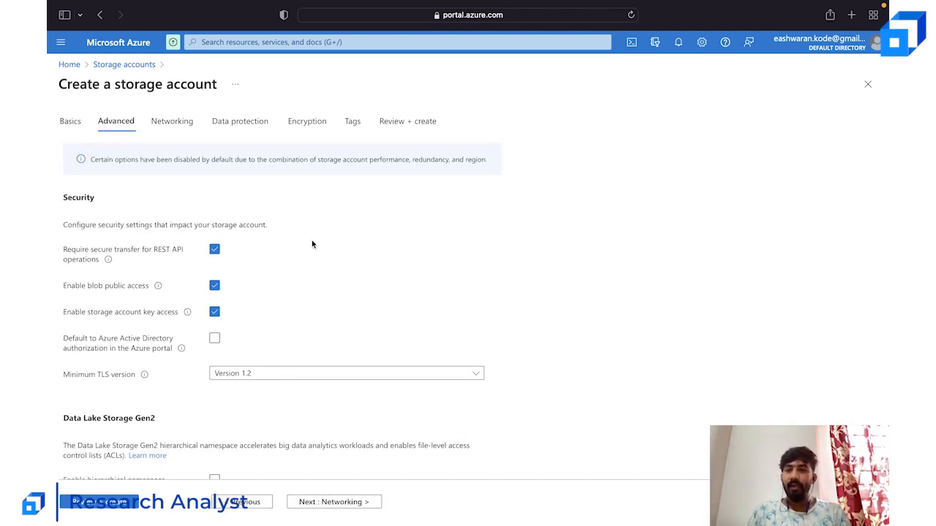
- Review the Advanced security settings, keeping secure transfer required for REST API operations and the minimum TLS version at Version 1.2
scroll(313, 243, down, 2)
scroll(236, 183, down, 5)
scroll(235, 185, up, 4)
scroll(235, 185, up, 3)
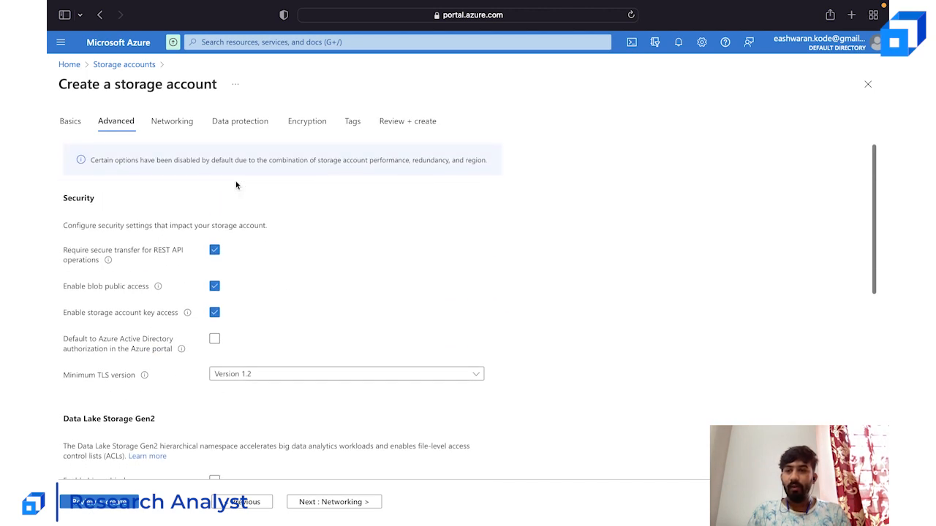
click(212, 252)
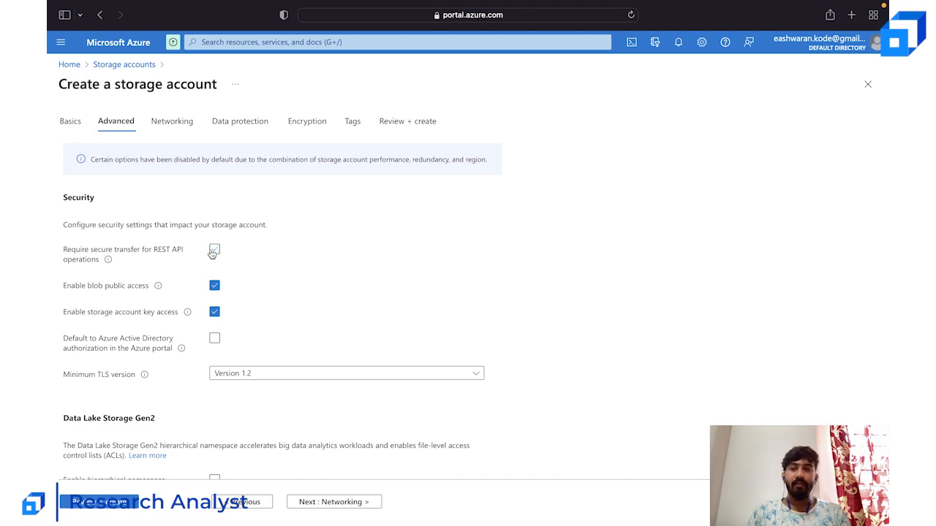
click(213, 252)
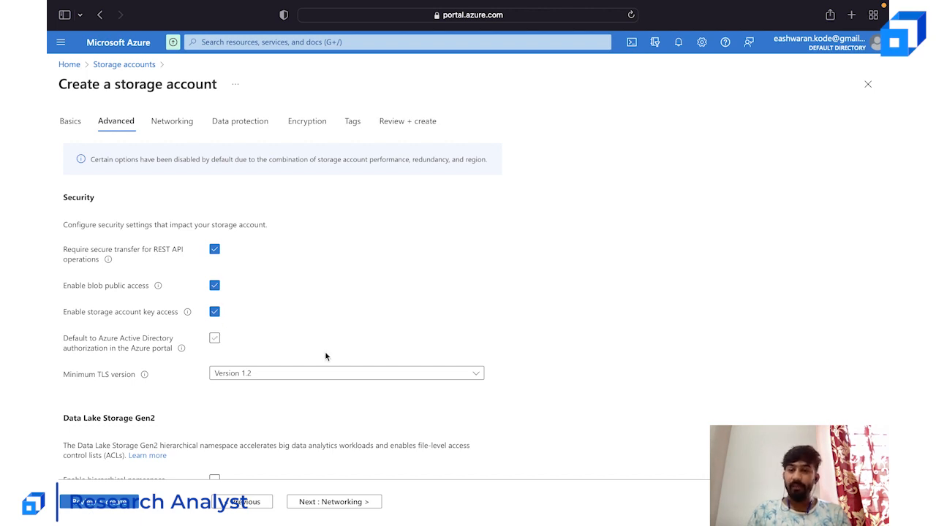
click(349, 378)
click(234, 375)
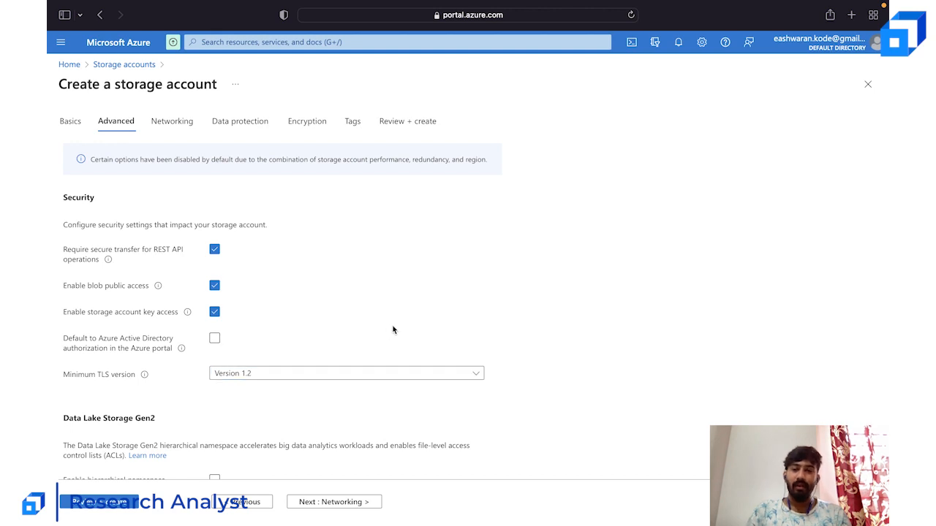
- Review the blob storage options, compare the Cool and Hot access tiers, and continue to the Networking settings with Hot selected
scroll(392, 330, down, 2)
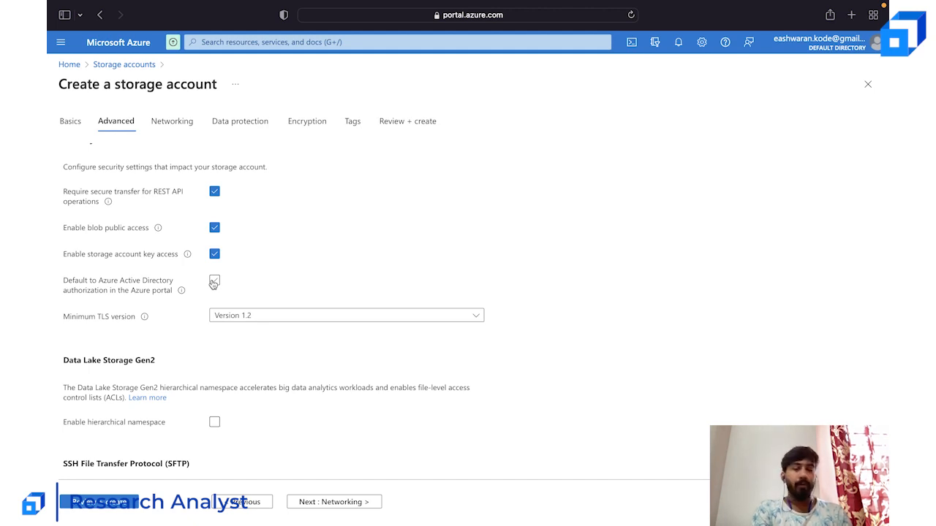
scroll(419, 291, down, 8)
scroll(419, 291, down, 2)
scroll(419, 291, up, 1)
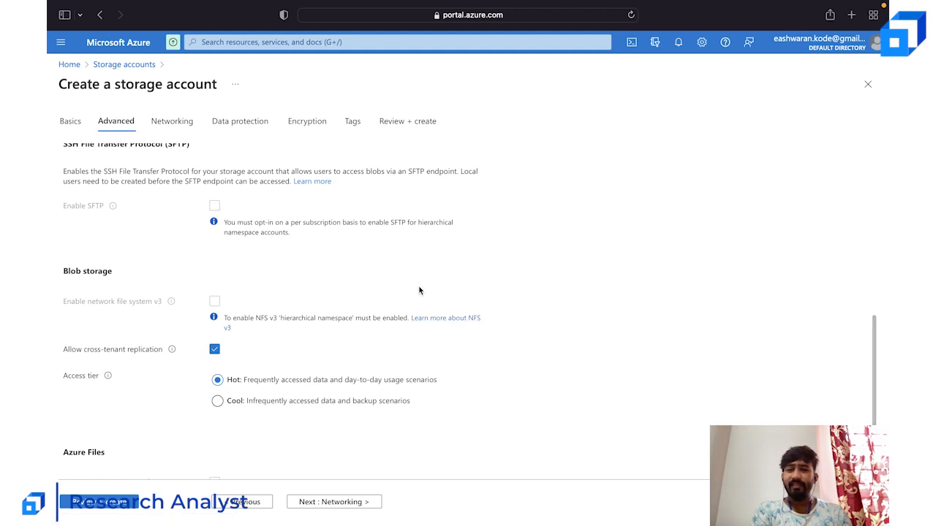
scroll(419, 291, down, 1)
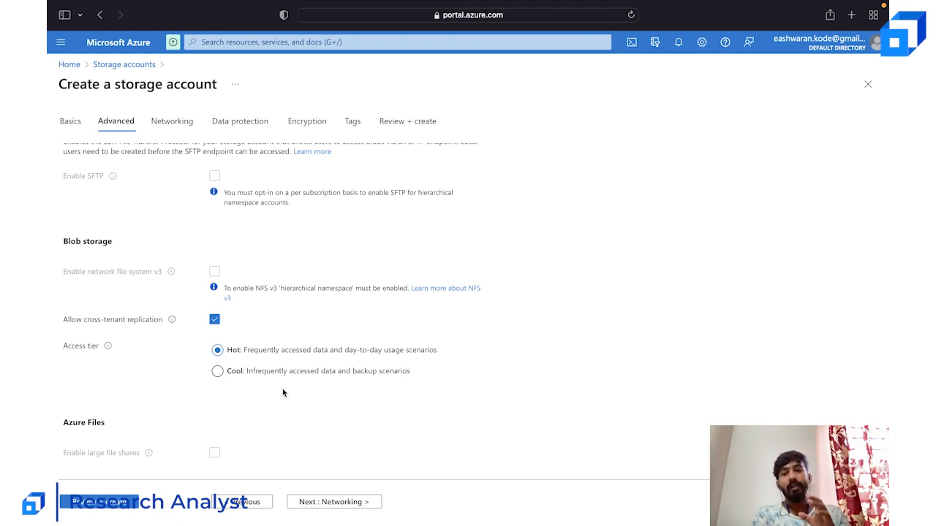
click(217, 372)
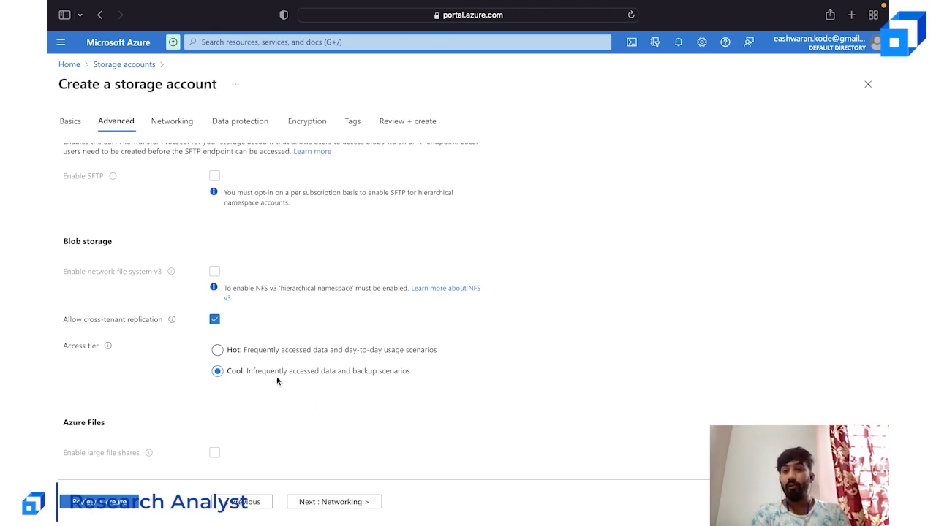
click(217, 350)
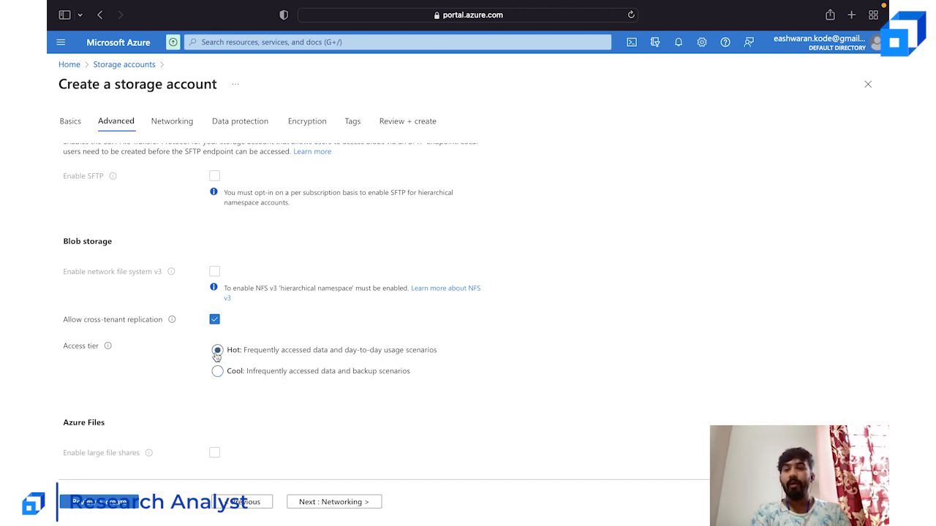
scroll(544, 421, up, 10)
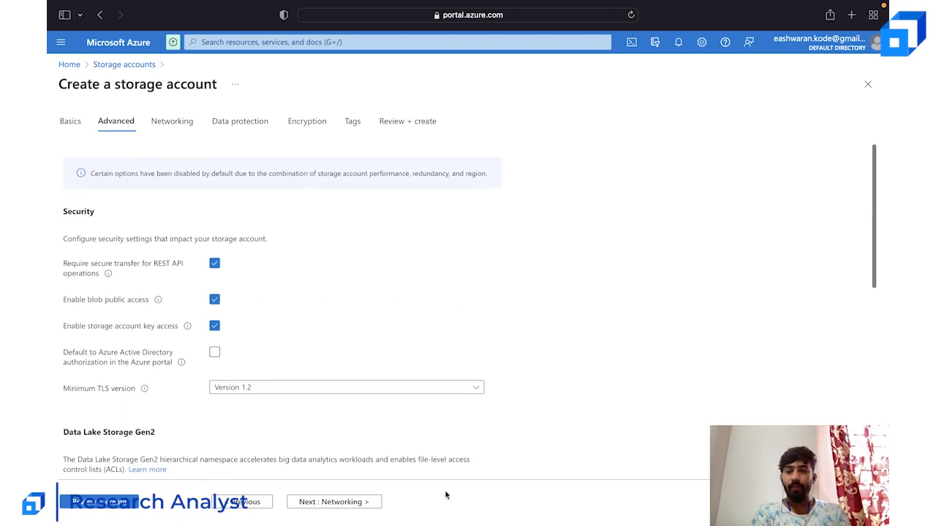
click(378, 509)
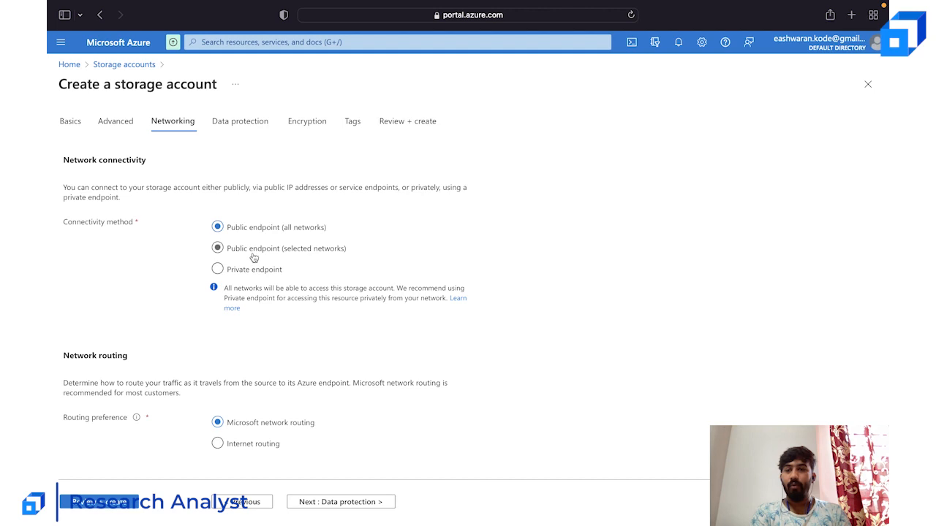
- Compare the private and selected-network connectivity methods, then set the connectivity method to Public endpoint (all networks)
click(234, 273)
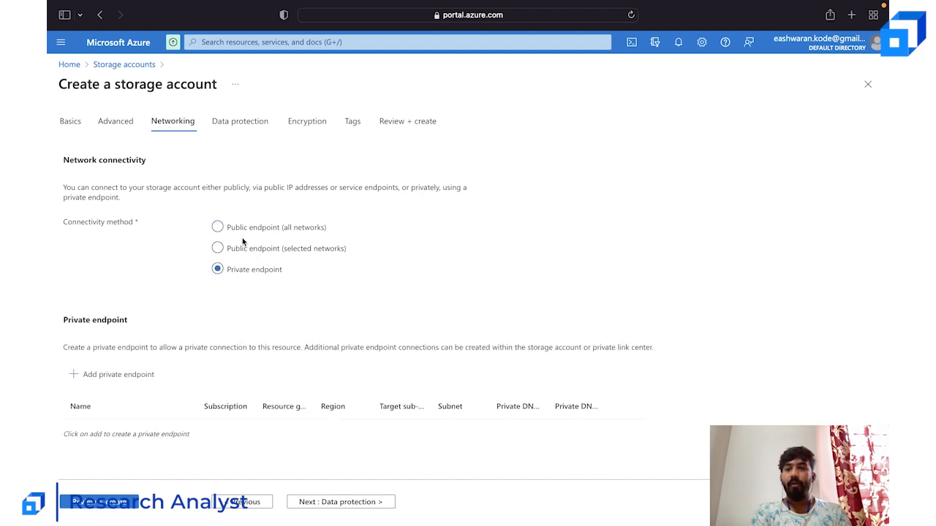
click(237, 251)
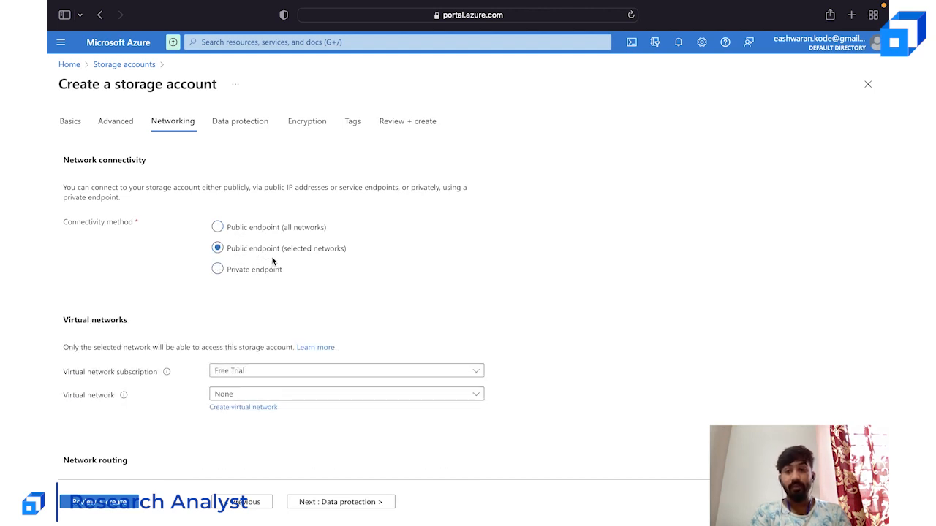
click(257, 234)
click(249, 255)
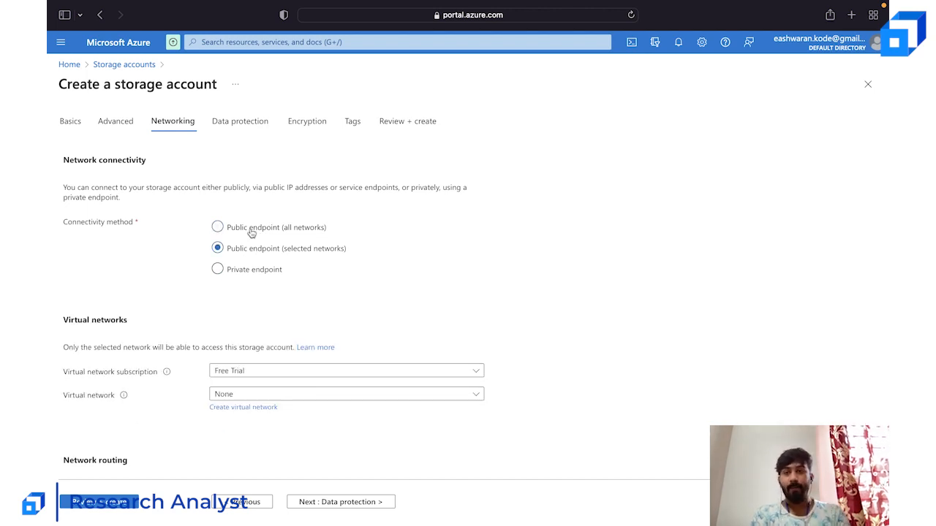
click(251, 229)
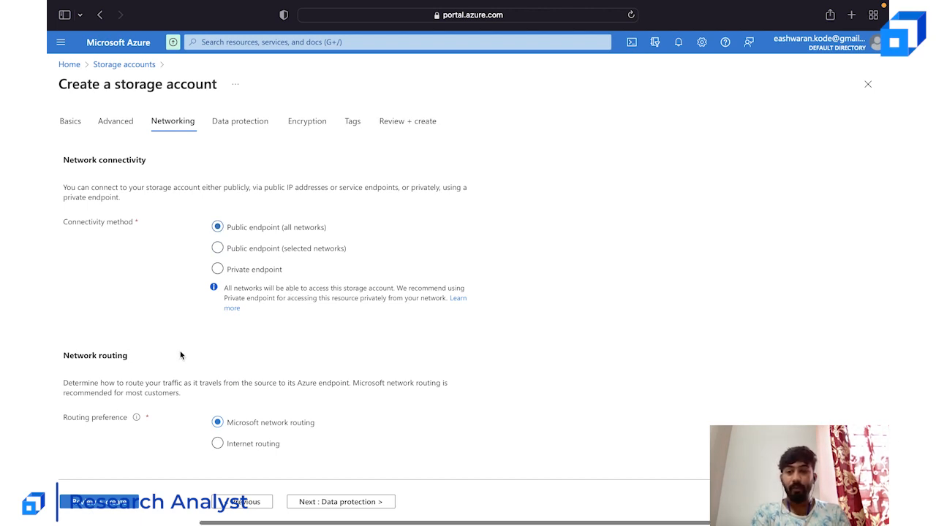
- Set the routing preference to Microsoft network routing and continue to the Data protection settings
click(261, 447)
click(235, 424)
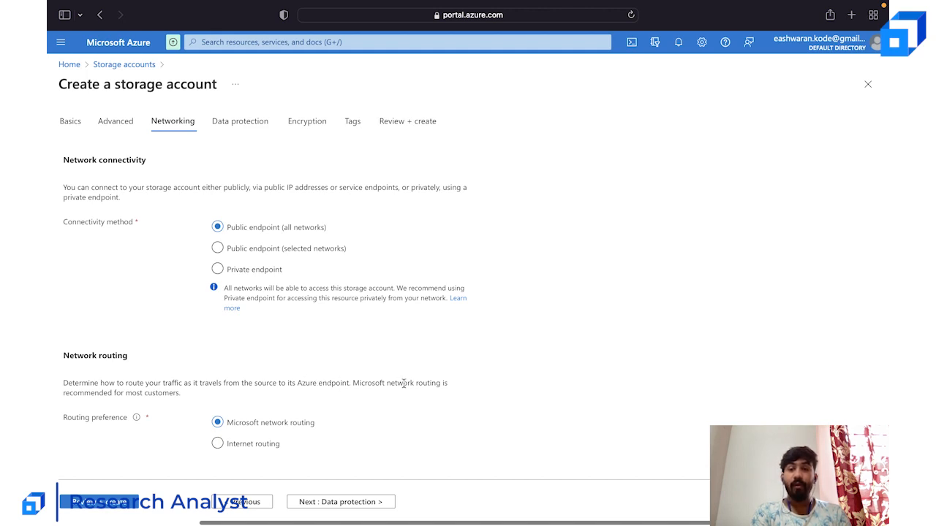
mouse_move(137, 419)
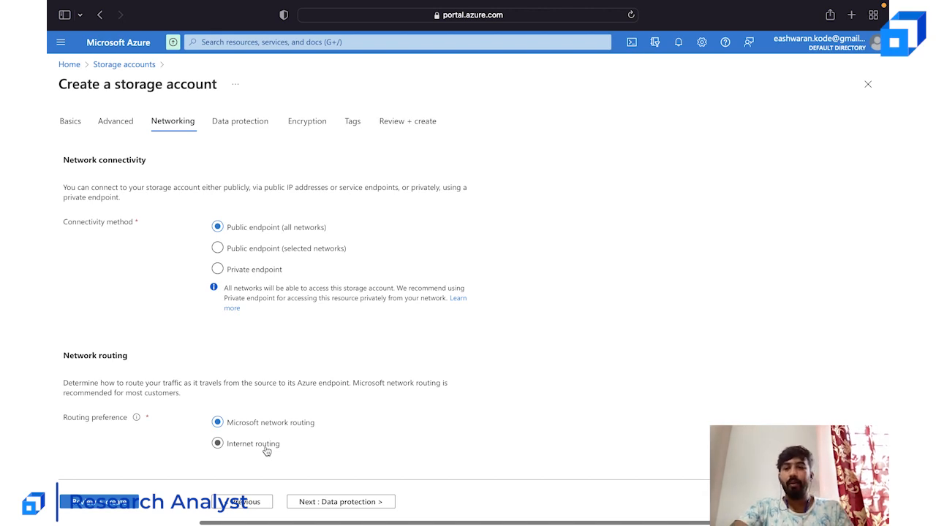
click(348, 502)
- Review the recovery, tracking and access control options for data protection, and continue to the Encryption settings
scroll(505, 329, down, 5)
scroll(505, 328, up, 5)
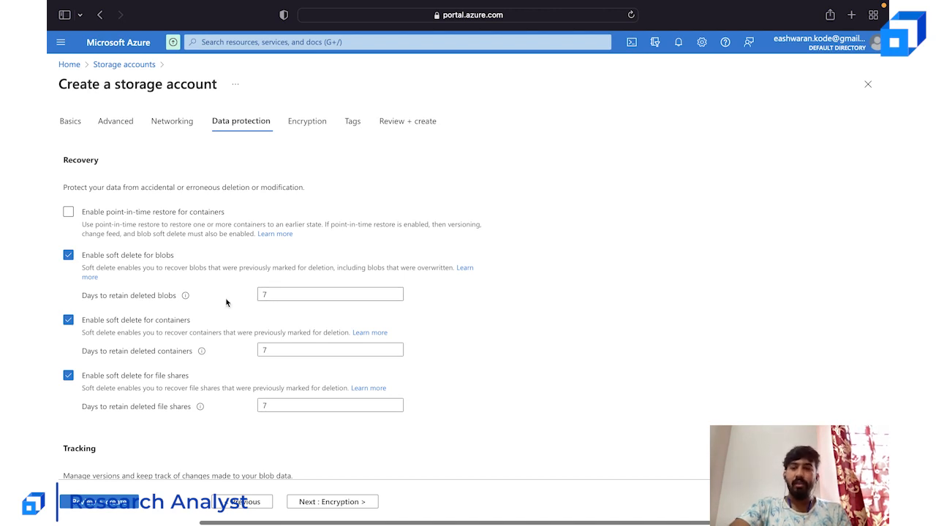
scroll(352, 311, down, 5)
scroll(349, 309, up, 1)
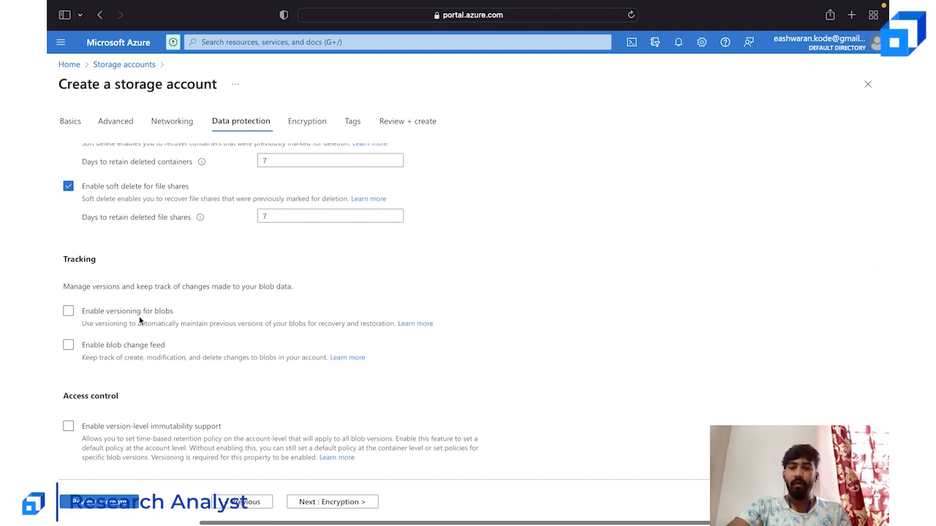
click(363, 502)
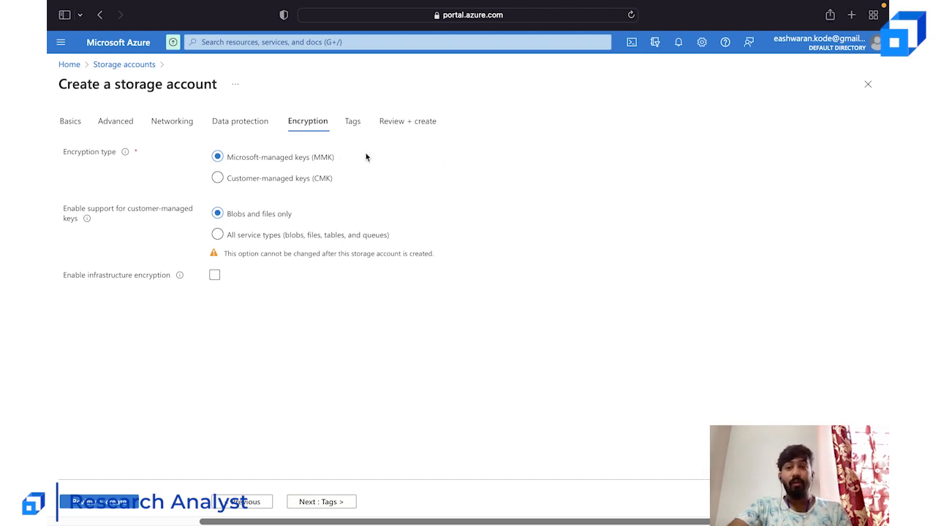
- Look at the customer-managed keys options, set the encryption type back to Microsoft-managed keys (MMK) and continue to the Tags settings
click(235, 180)
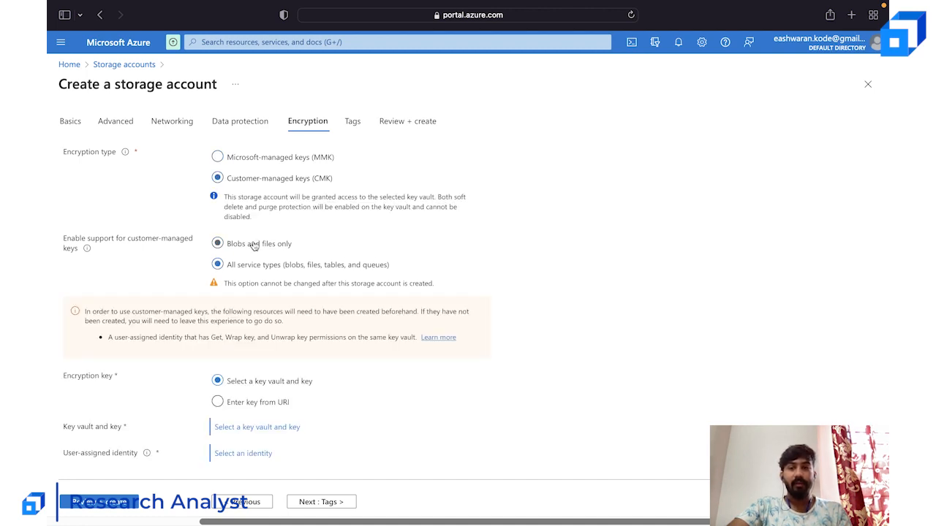
scroll(252, 246, down, 1)
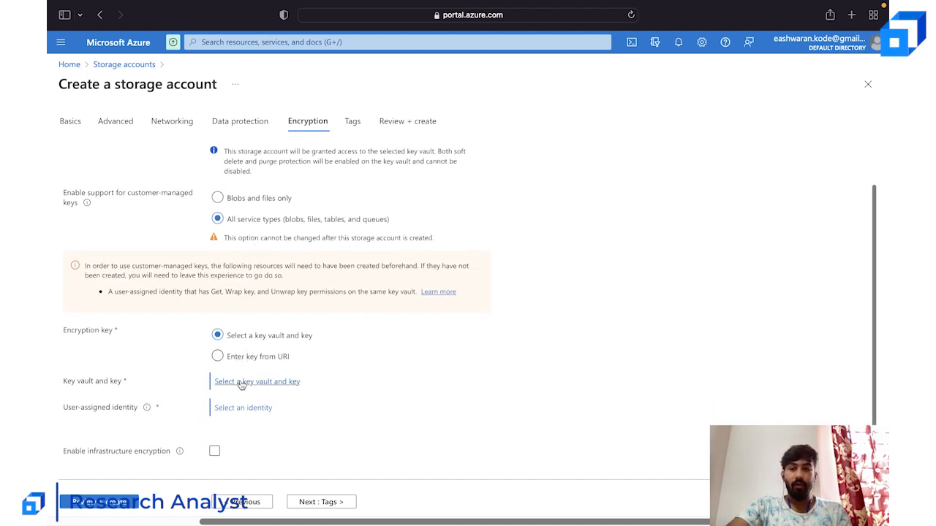
scroll(302, 314, up, 1)
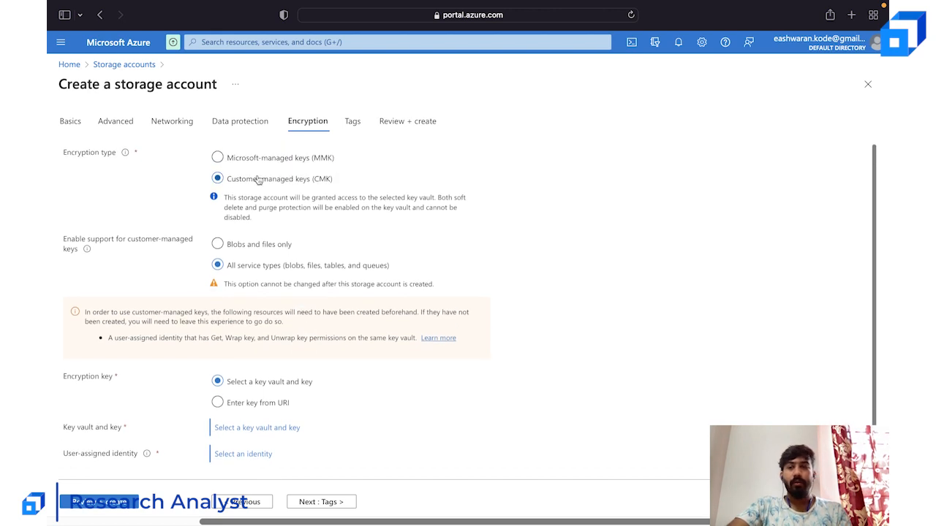
click(256, 163)
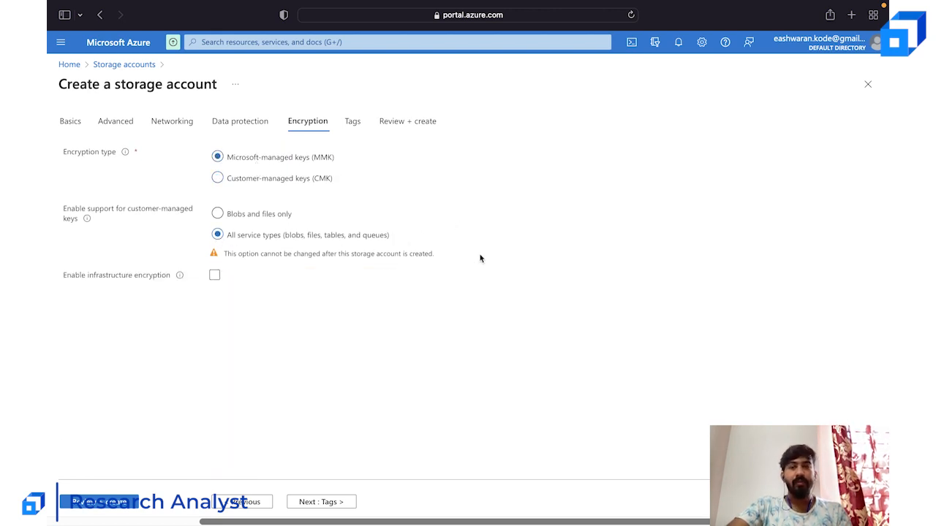
click(306, 503)
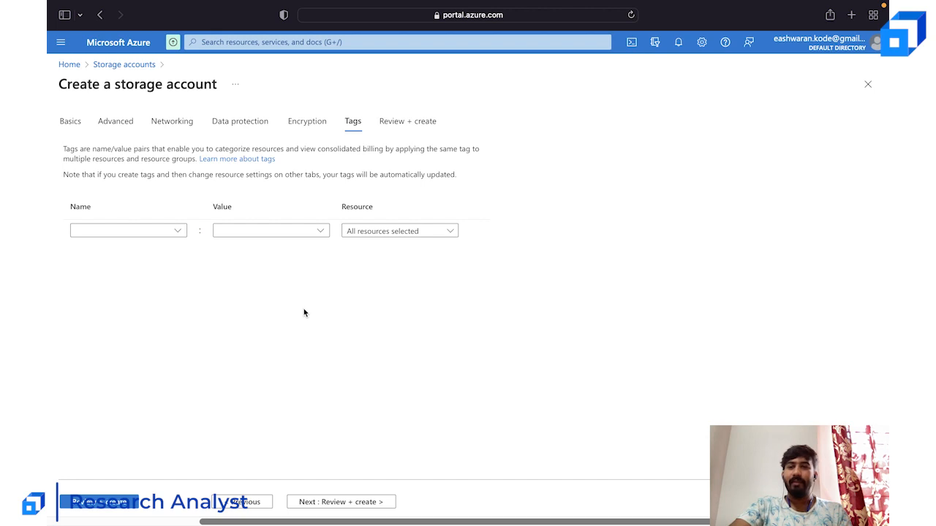
- Add a tag called Name with the value scaler1 for all resources
click(155, 228)
text(Name)
click(266, 230)
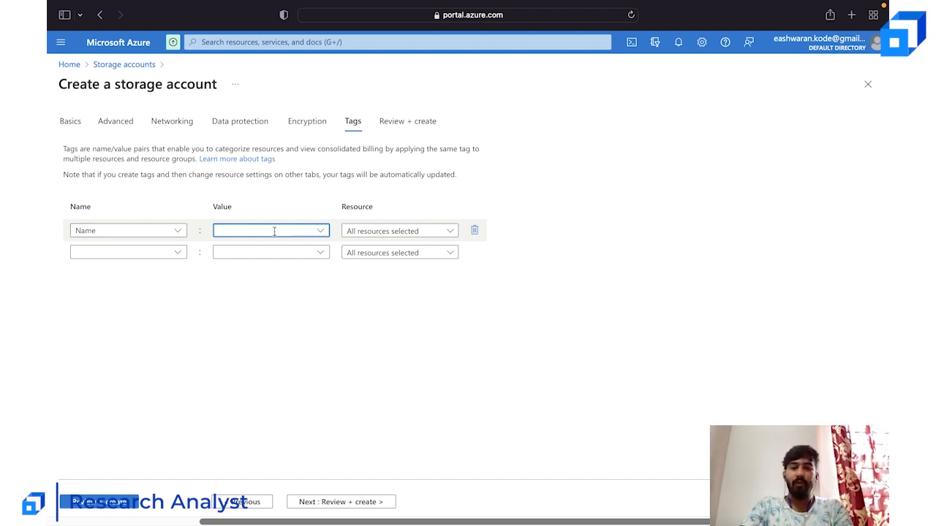
text(storag)
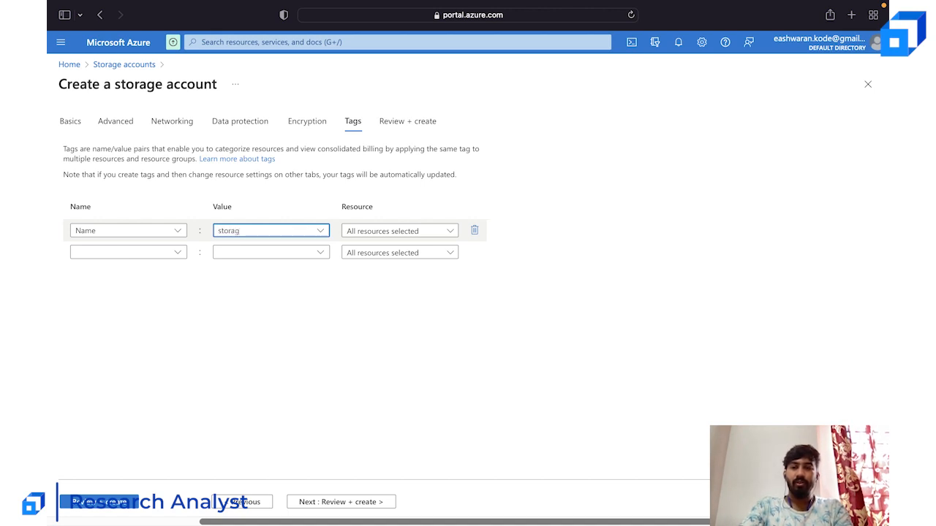
key(super+a)
text(scaler1)
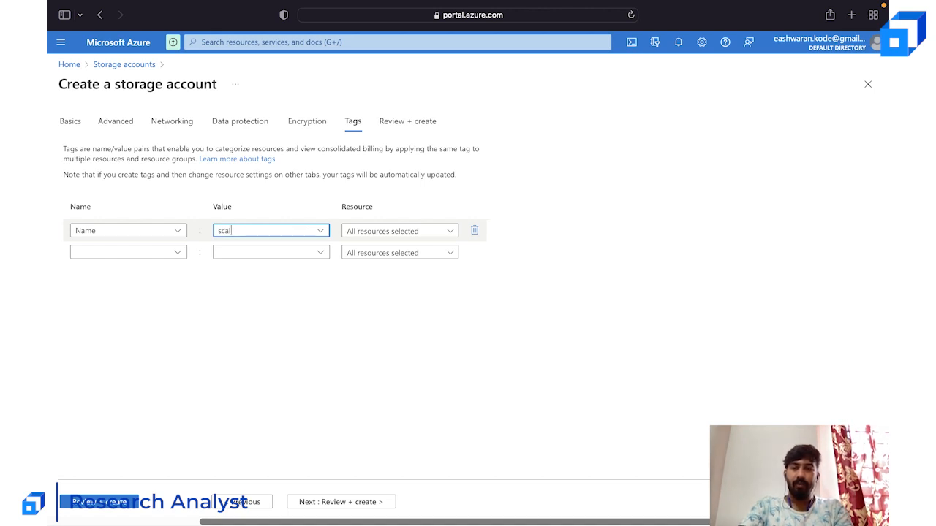
- Review the summary of all settings and create the storage account
click(318, 502)
scroll(398, 370, down, 10)
scroll(428, 291, up, 10)
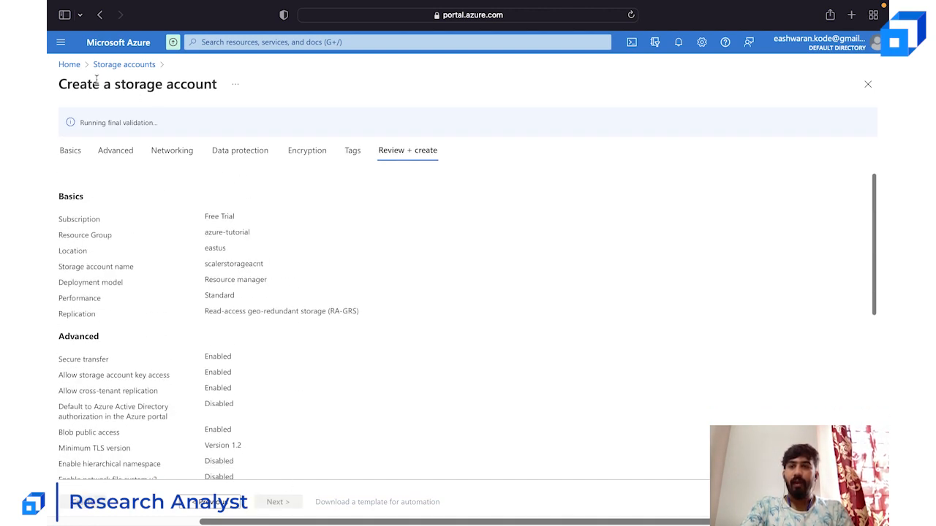
click(83, 503)
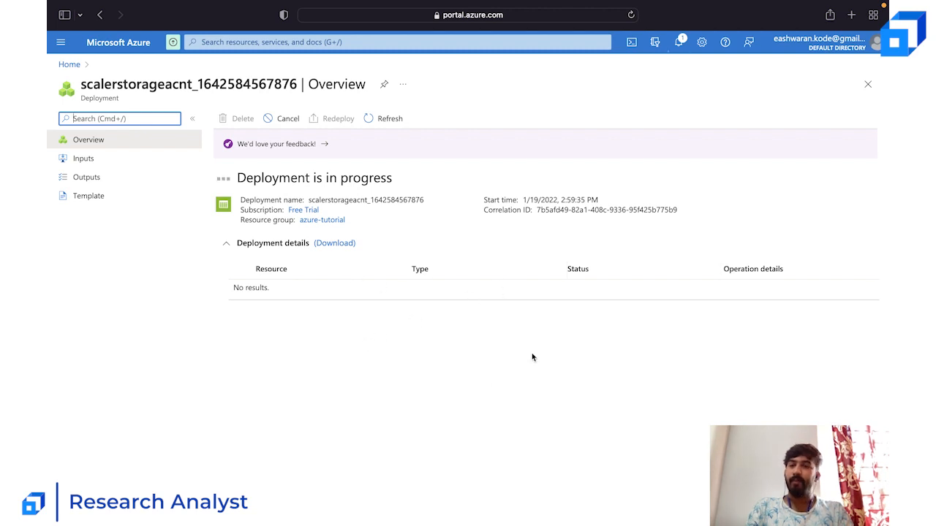
- Check the deployment details, open the deployed scalerstorageacnt resource and examine its primary and secondary locations
click(386, 117)
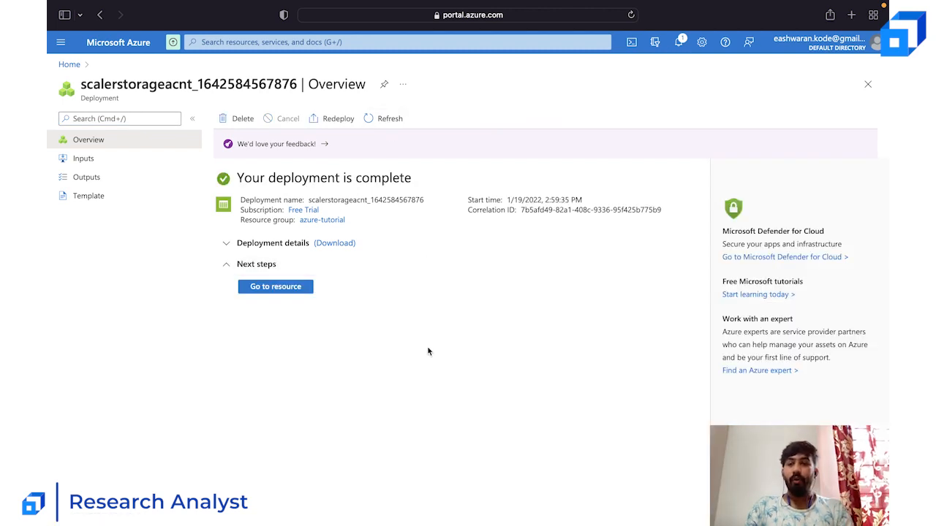
click(226, 244)
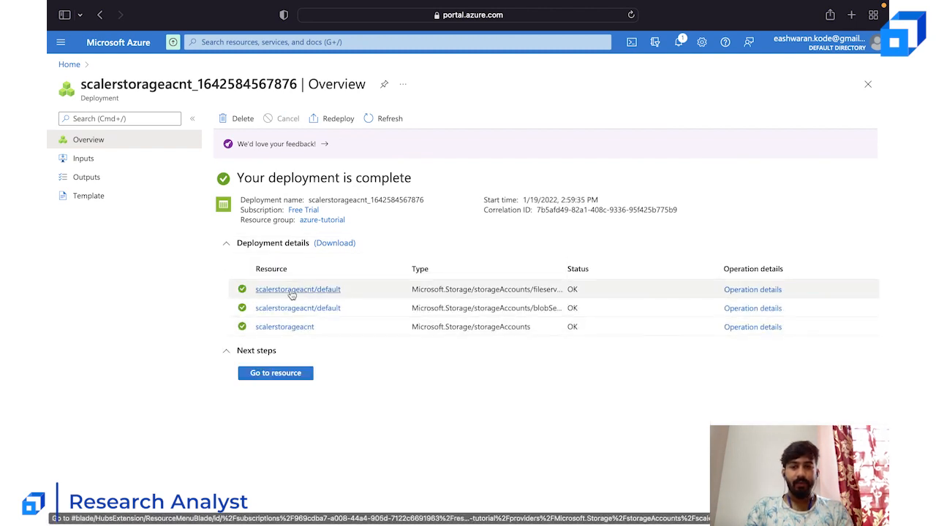
click(265, 373)
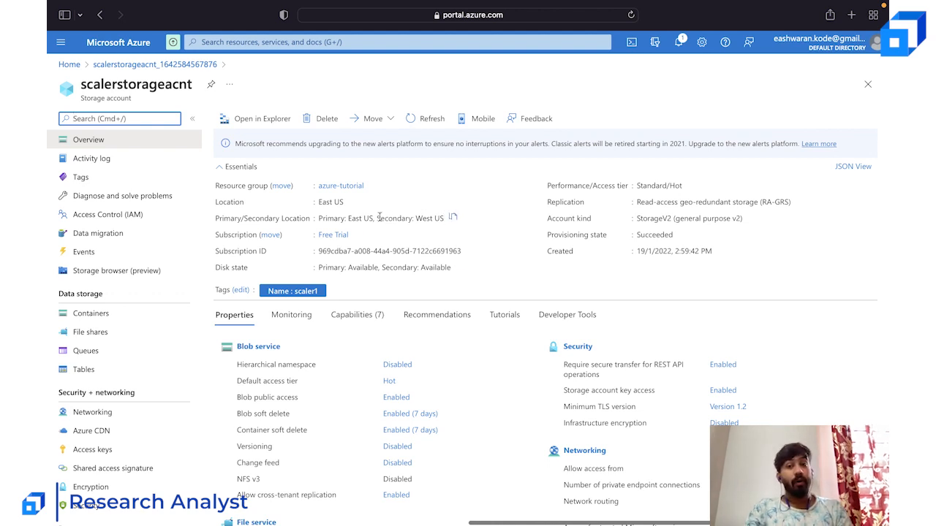
drag(377, 218, 448, 217)
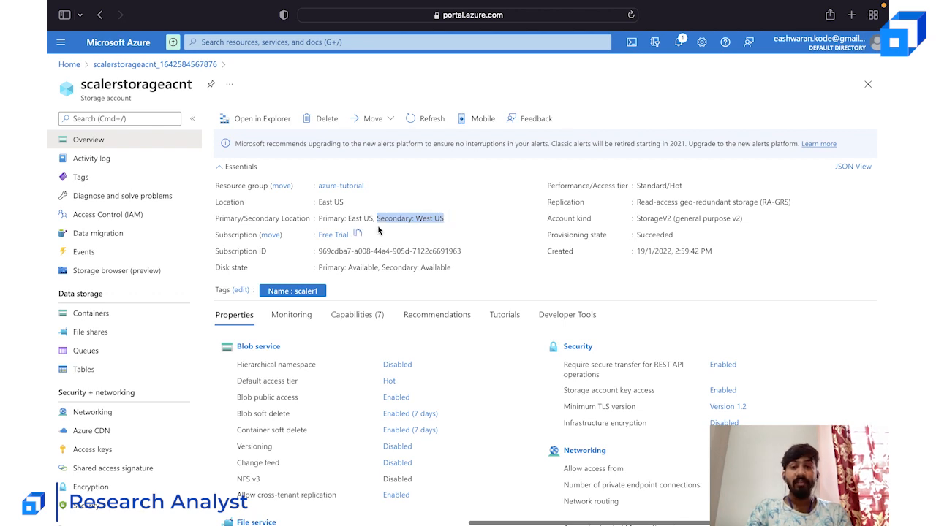
drag(348, 219, 371, 219)
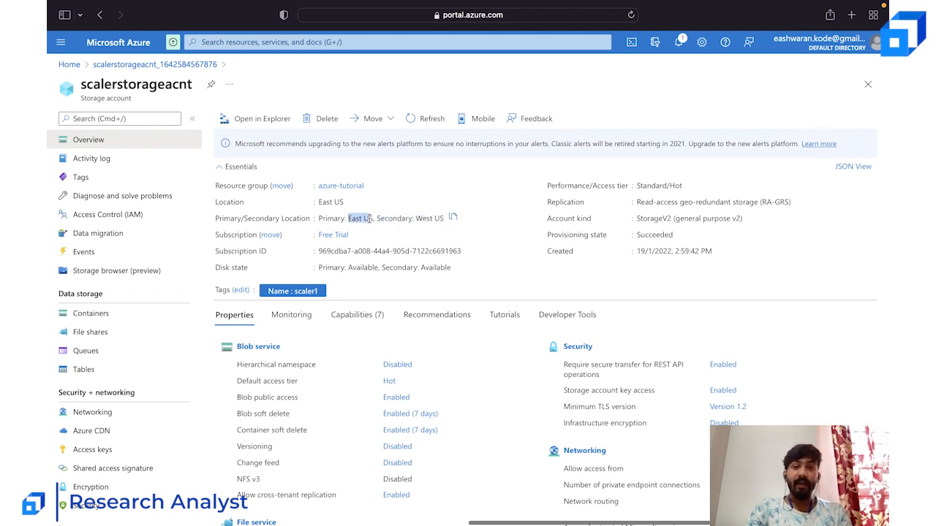
- Look at the storage account's file shares and queues, including the form for adding a queue
click(370, 219)
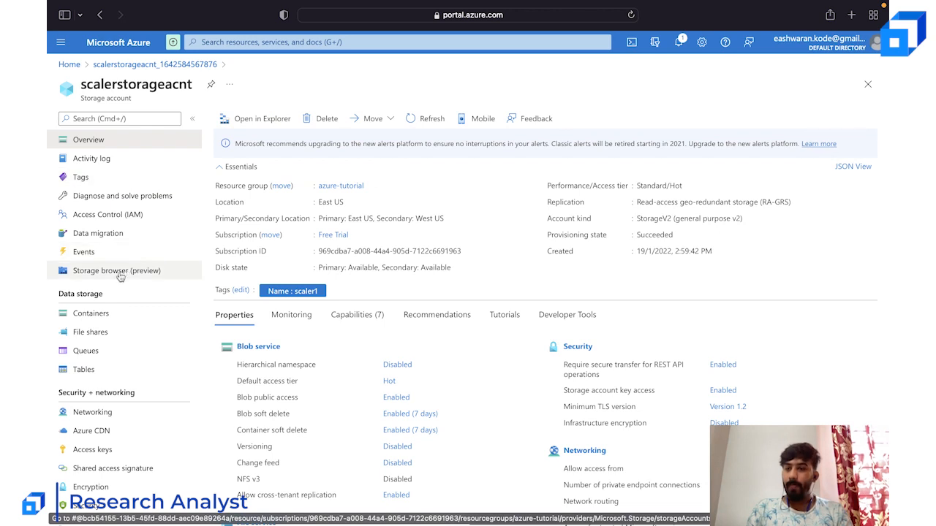
scroll(93, 333, down, 1)
scroll(93, 332, down, 3)
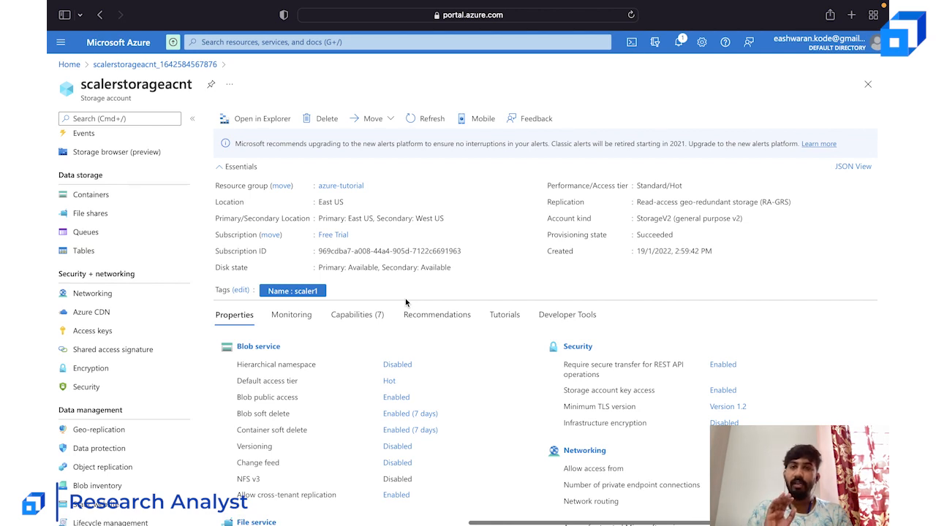
click(122, 221)
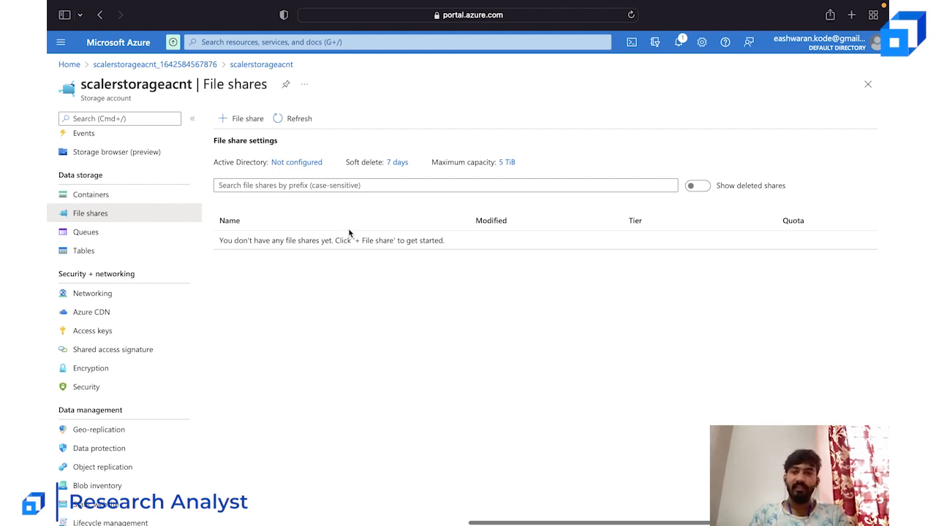
click(130, 231)
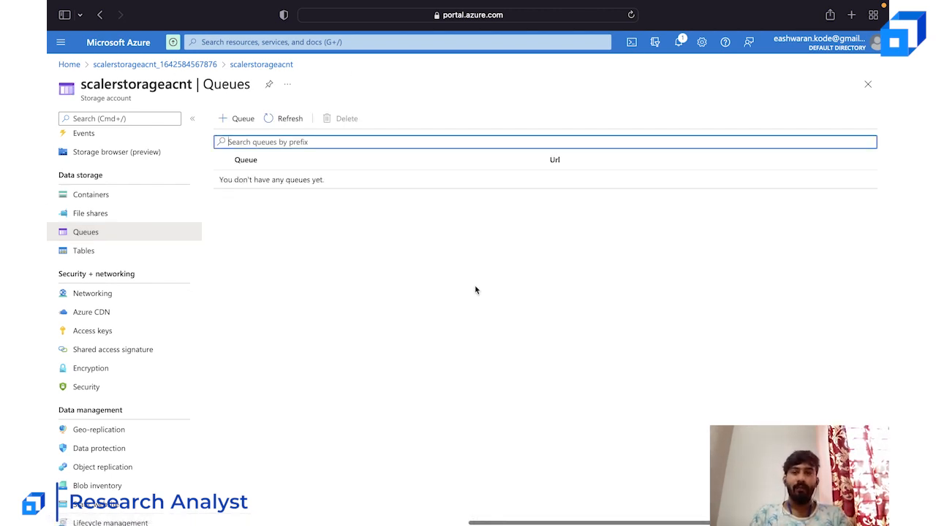
click(249, 124)
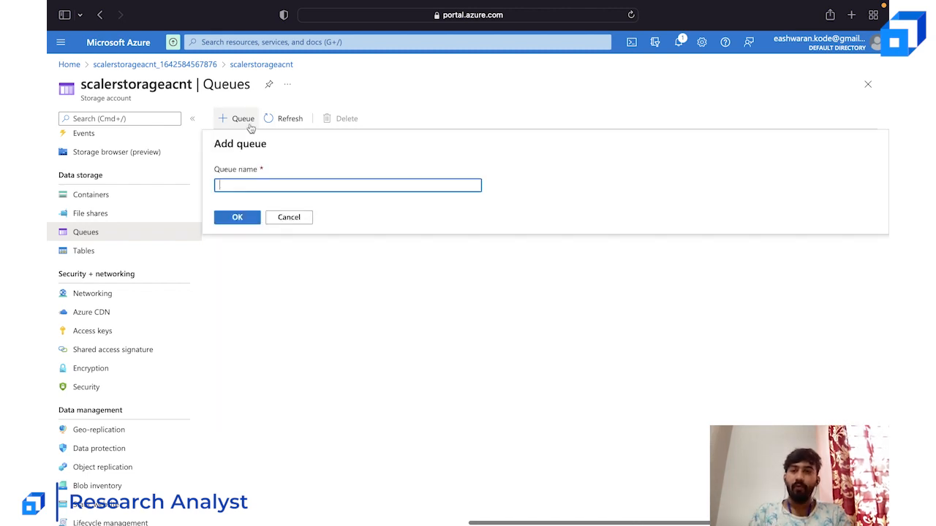
click(291, 217)
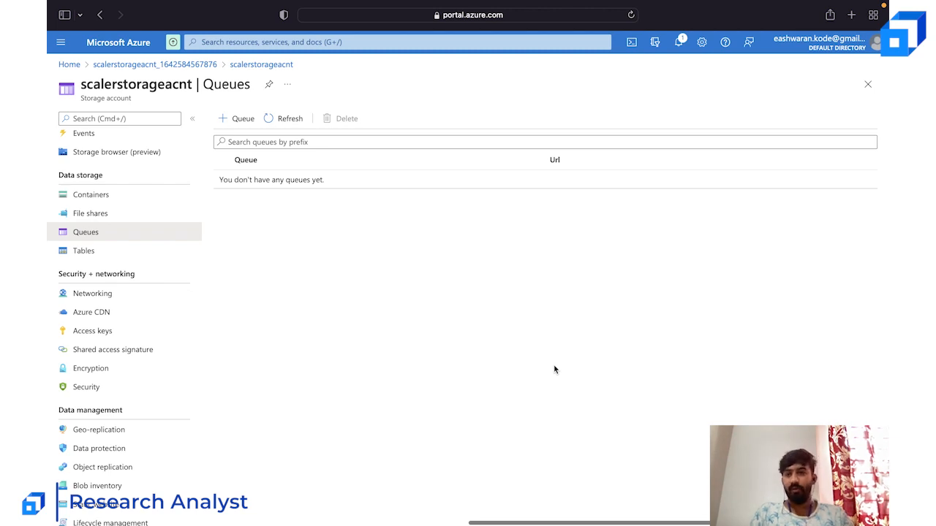
- Look at the storage account's tables and the form for adding a table, without creating one
click(100, 253)
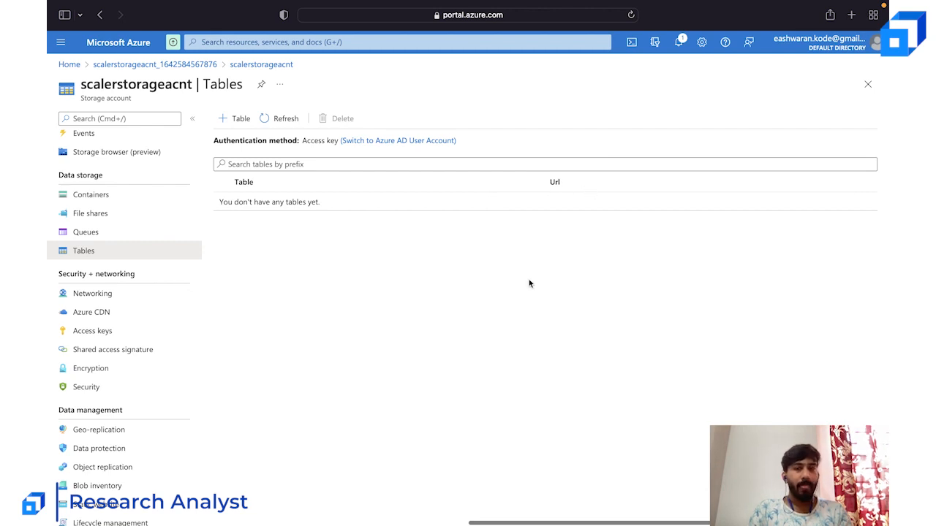
click(232, 119)
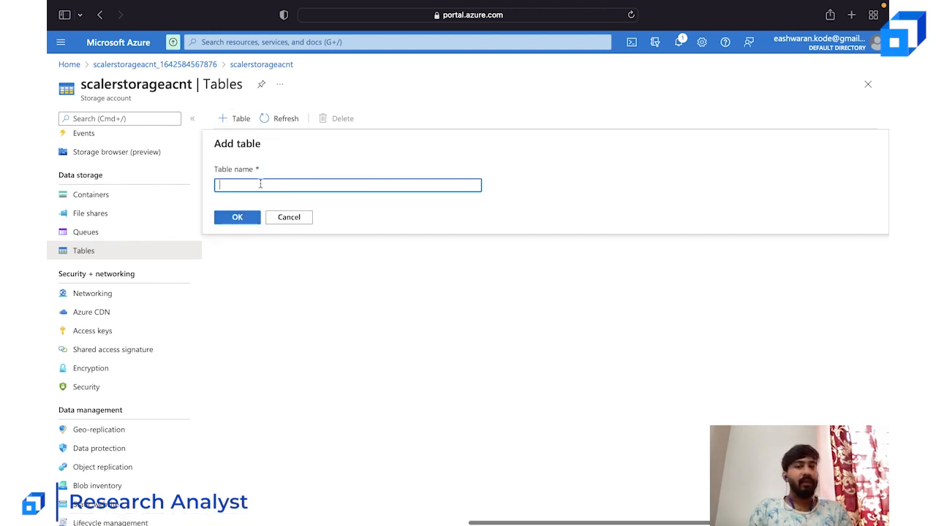
click(299, 216)
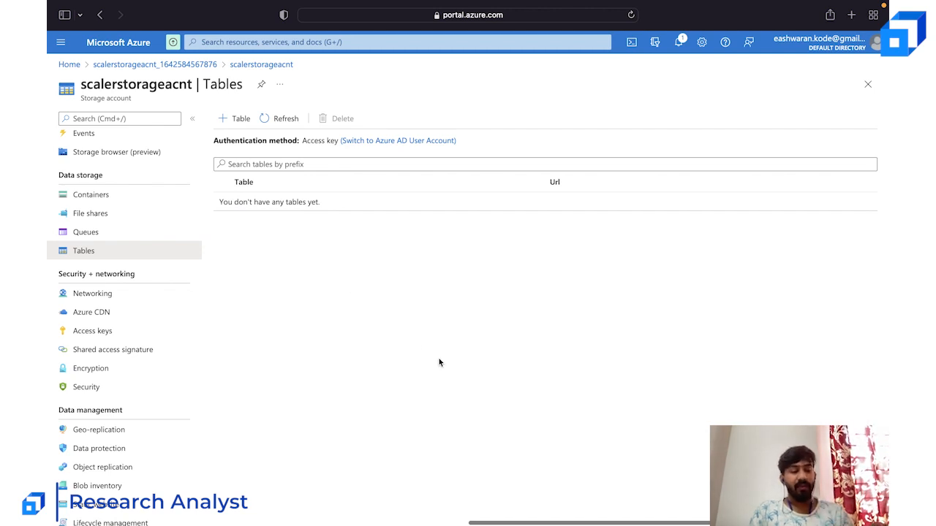
- Inspect the contents of the $logs container and return to the storage account's container list
click(138, 199)
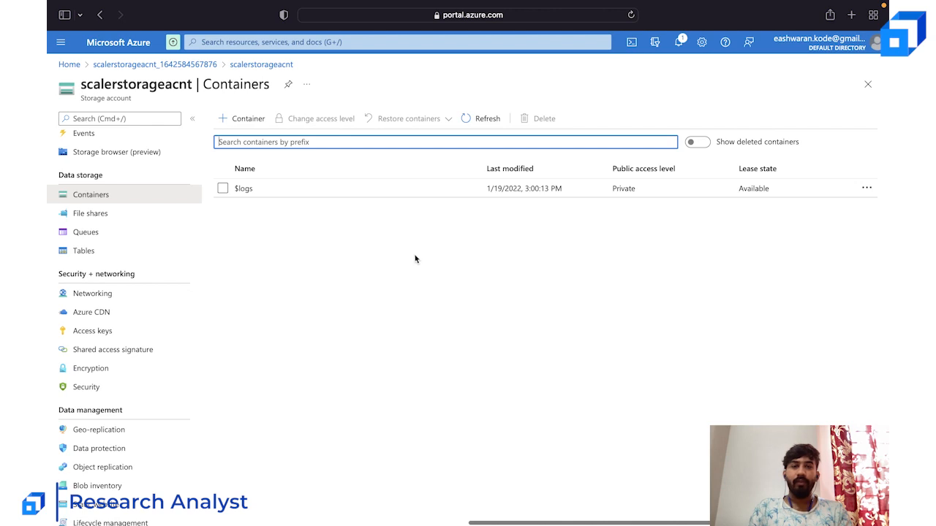
click(345, 194)
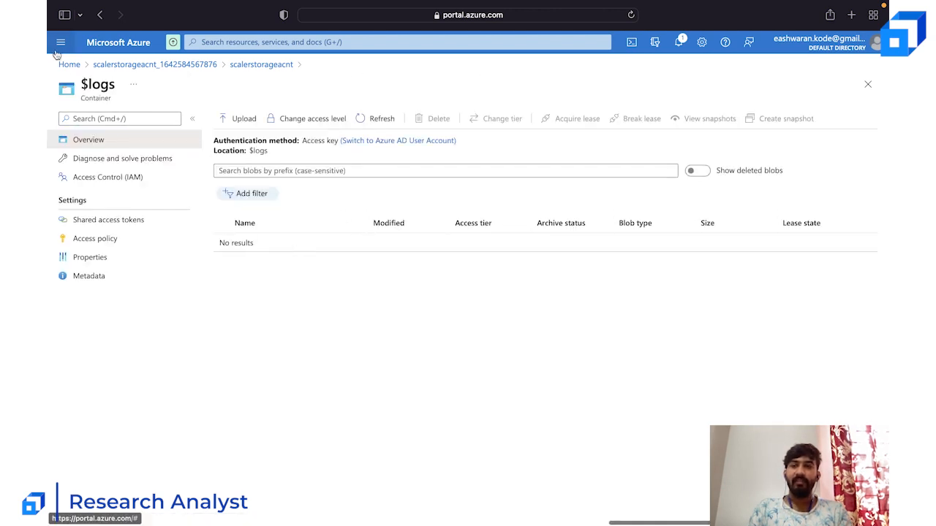
click(99, 16)
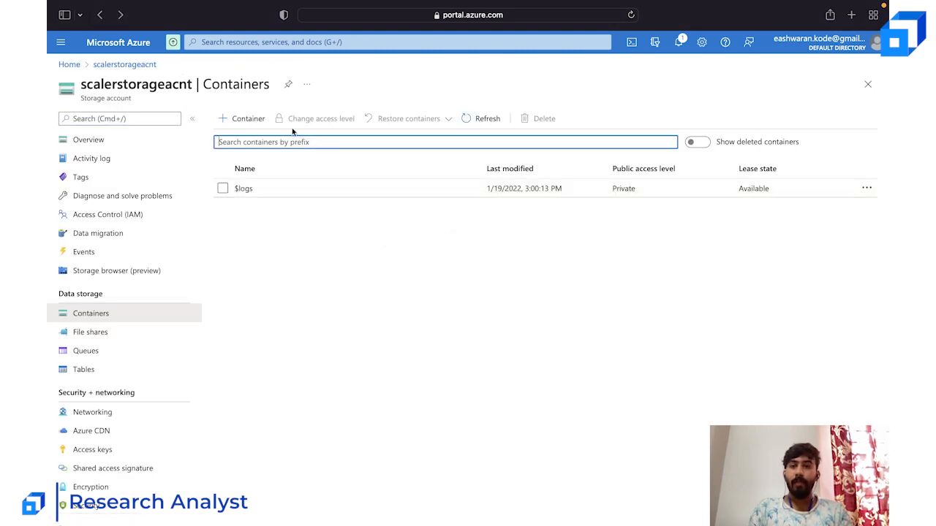
- Create a container named container1 with the public access level Blob (anonymous read access for blobs only)
click(247, 119)
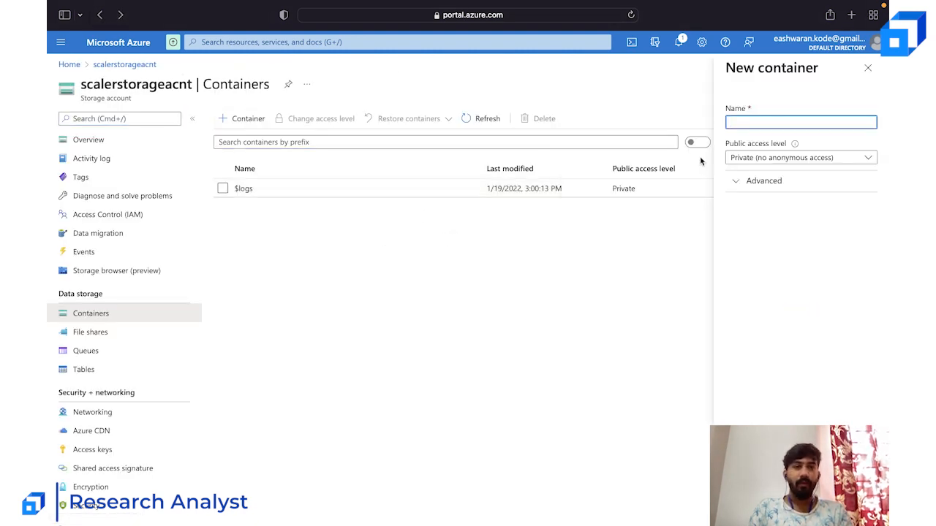
text(container1)
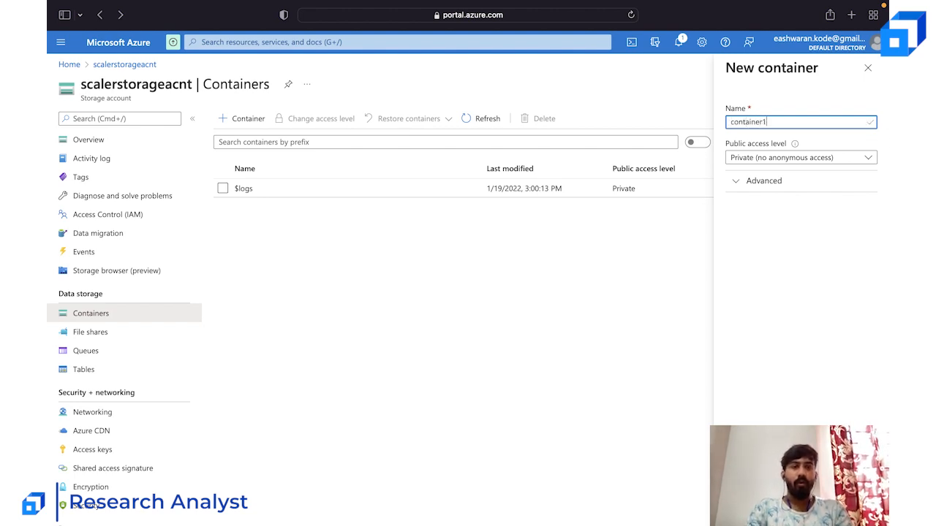
click(782, 158)
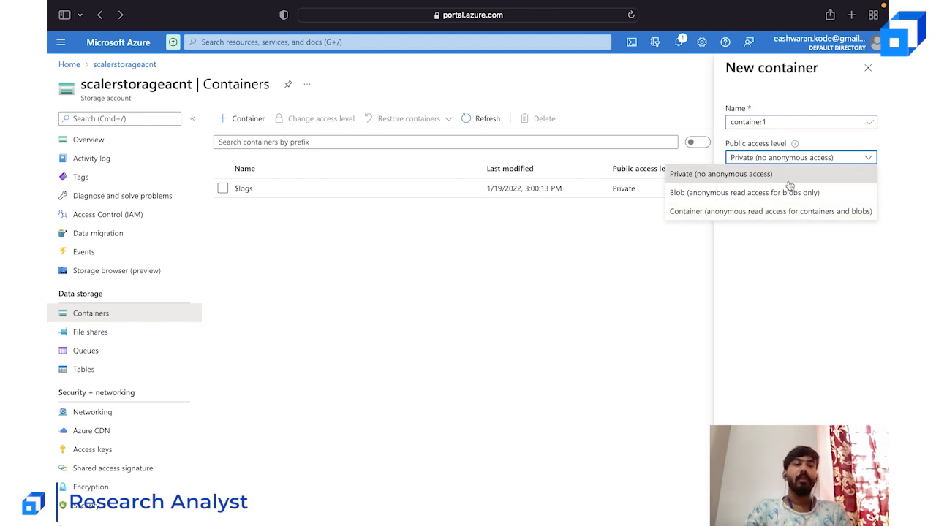
click(785, 193)
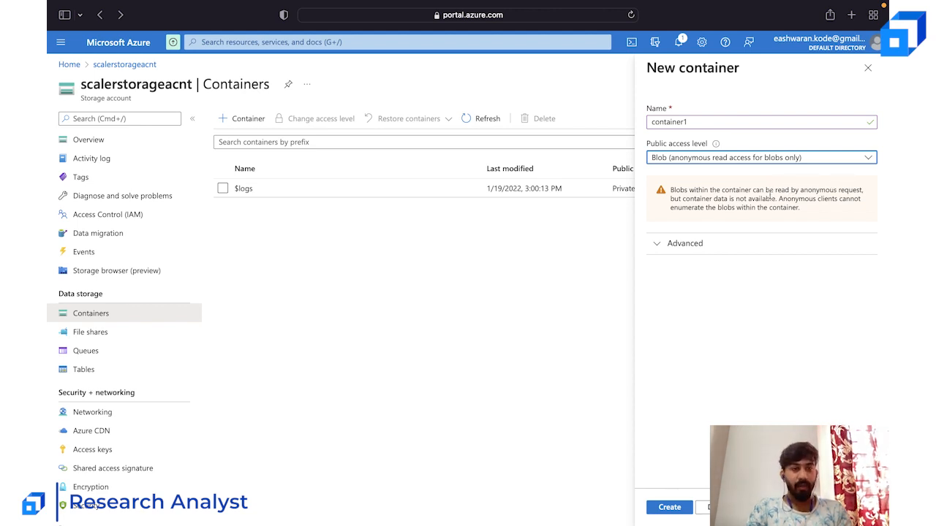
click(723, 244)
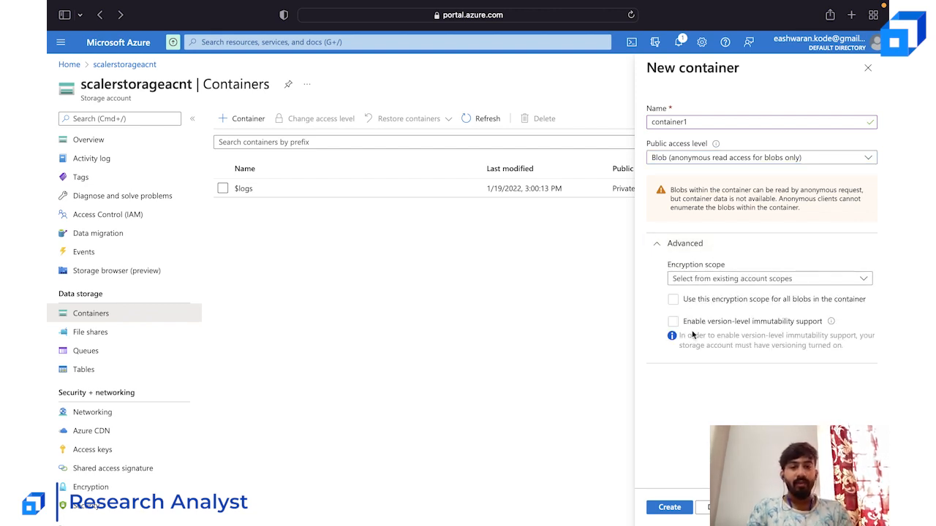
click(787, 282)
click(766, 281)
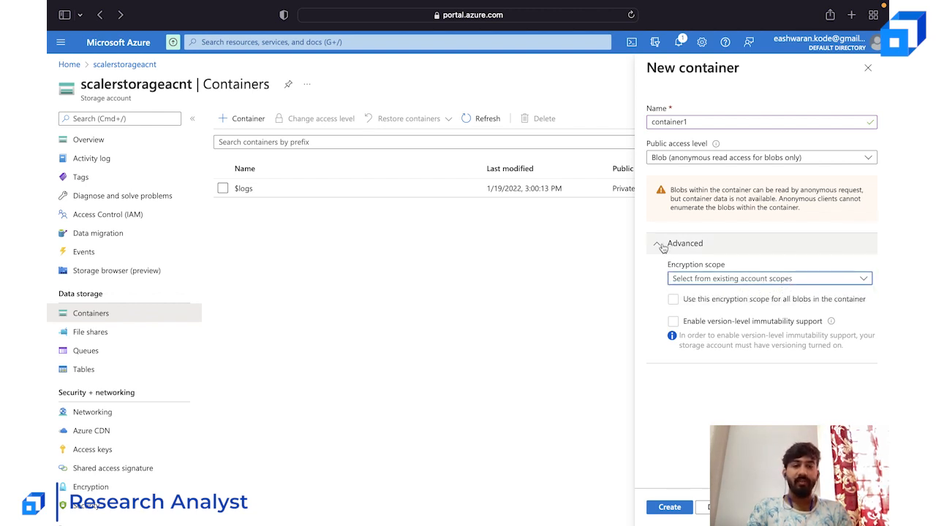
click(691, 246)
click(667, 508)
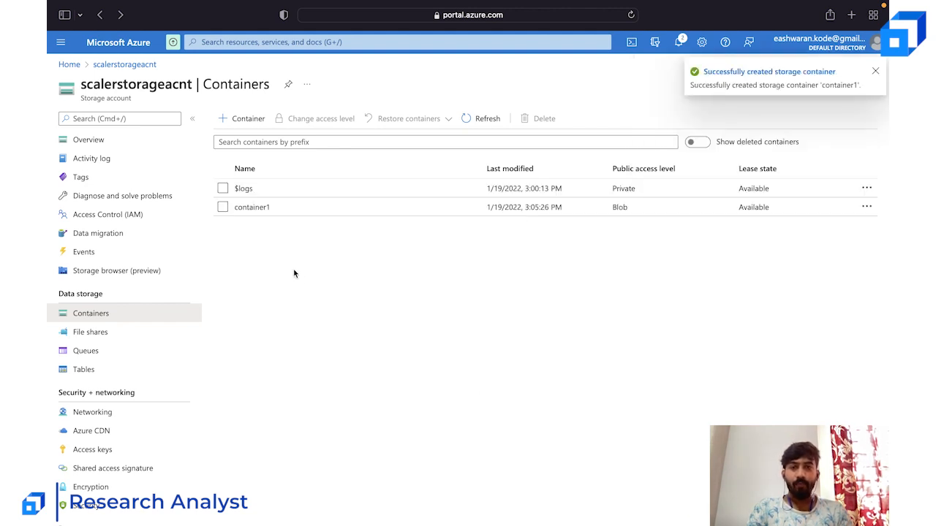
- Open container1 and choose container.png from the Downloads folder as the file to upload
click(272, 212)
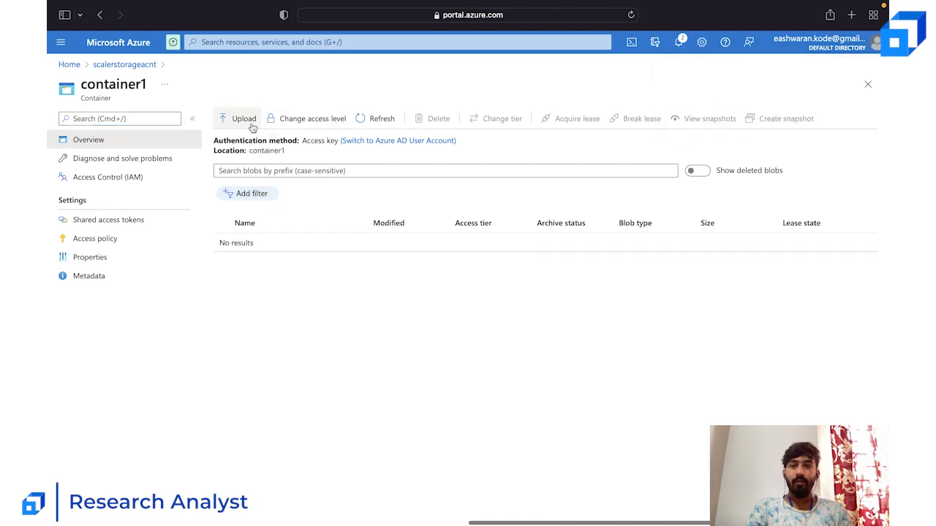
click(240, 118)
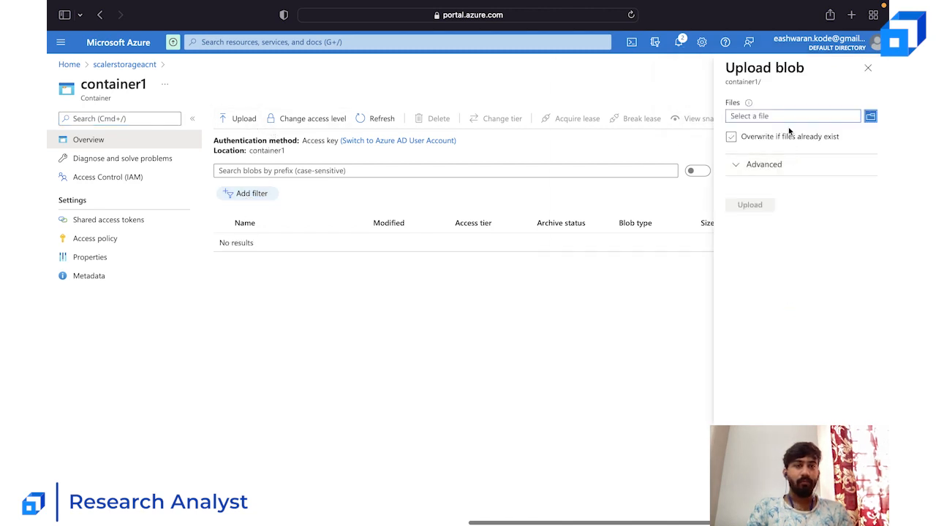
click(849, 121)
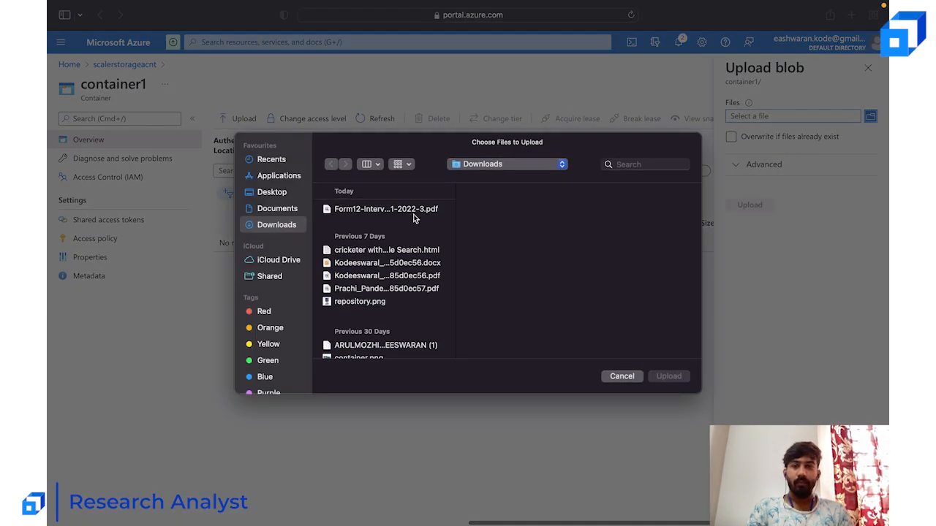
scroll(413, 218, down, 5)
double_click(365, 251)
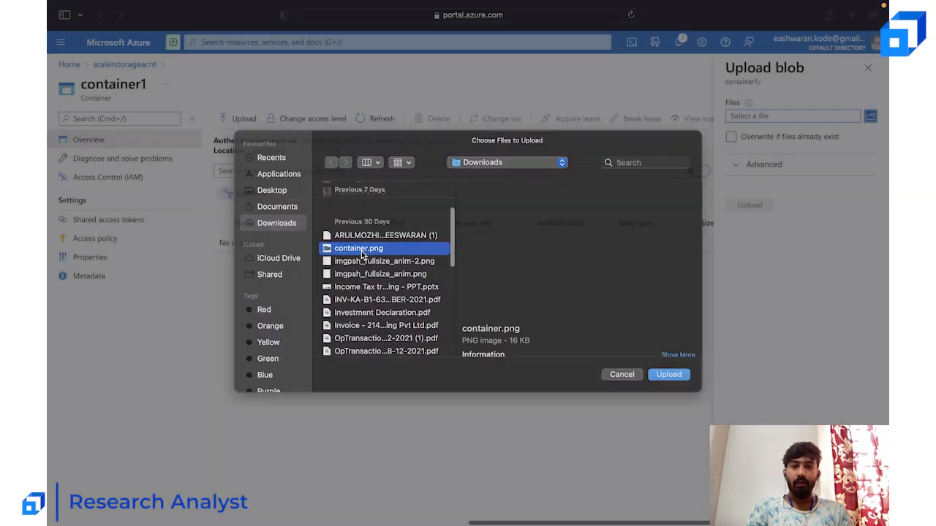
- Select both repository.png and container.png from the Downloads folder and upload them to container1
click(791, 124)
click(361, 302)
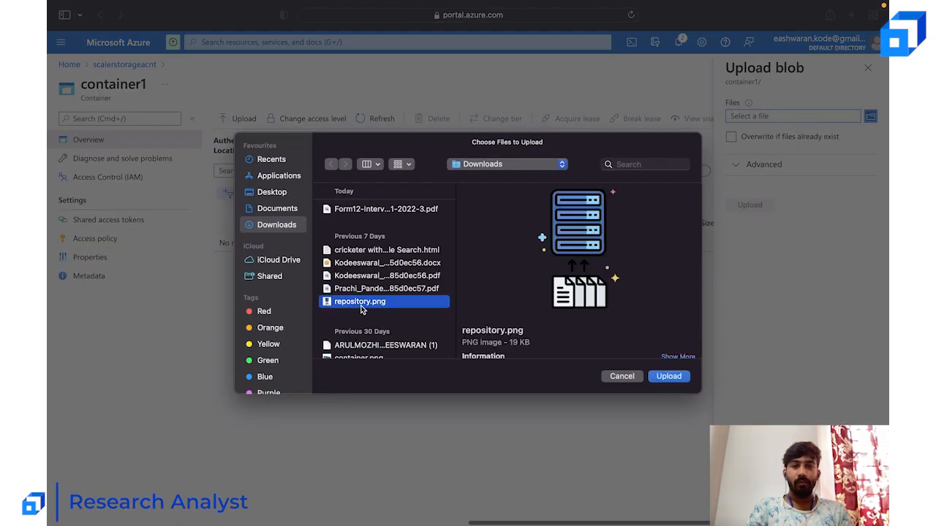
super+click(365, 358)
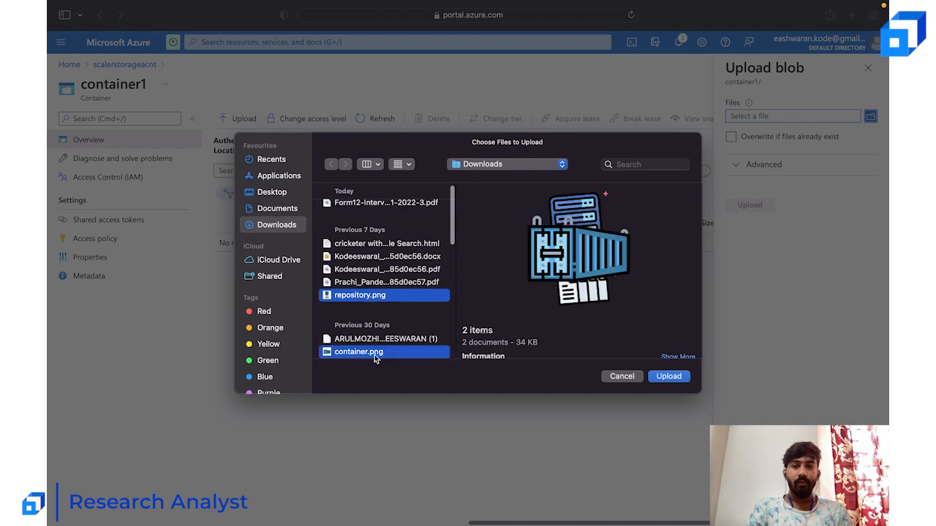
click(669, 377)
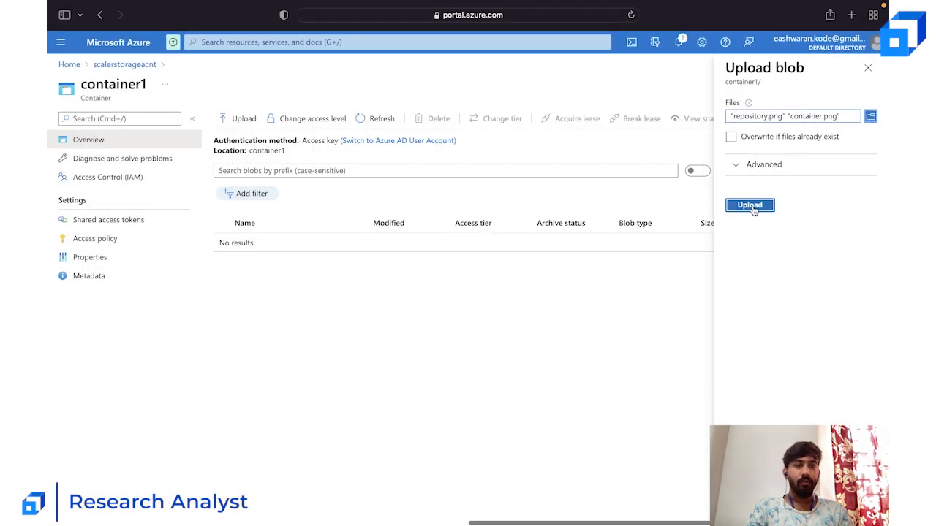
click(751, 206)
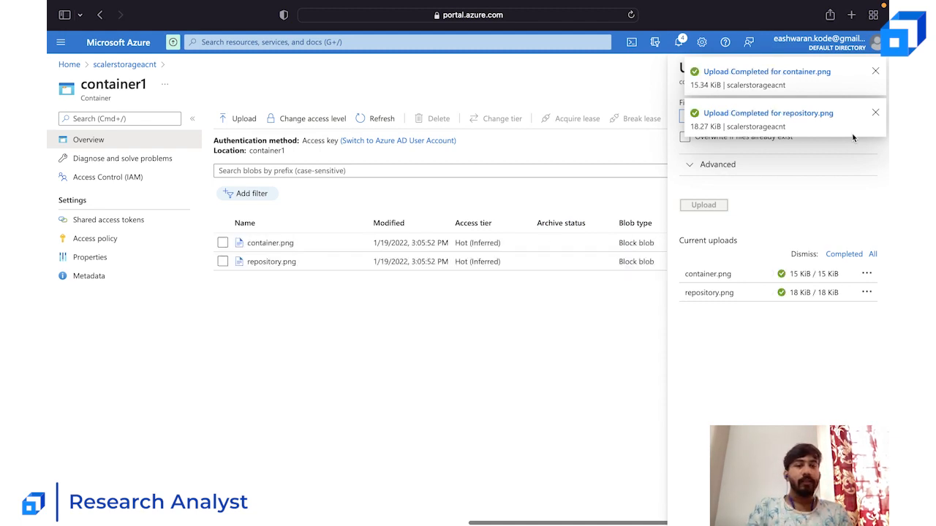
click(875, 72)
click(875, 72)
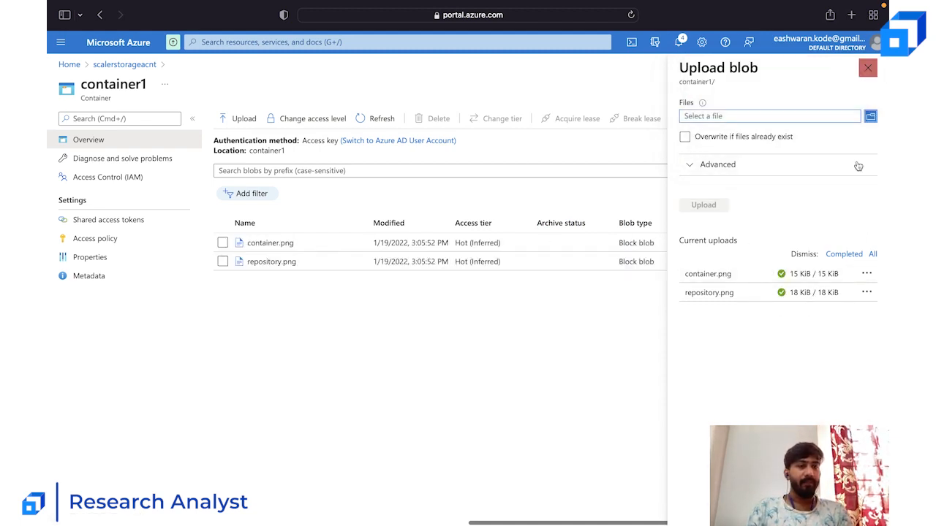
click(868, 67)
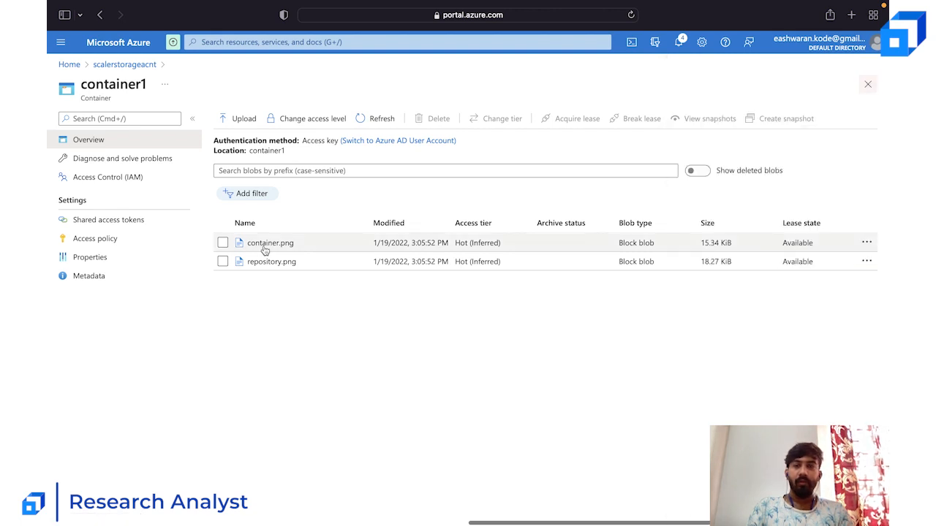
- Copy the URL of the container.png blob, view the image in a new browser tab and return to the portal
click(273, 245)
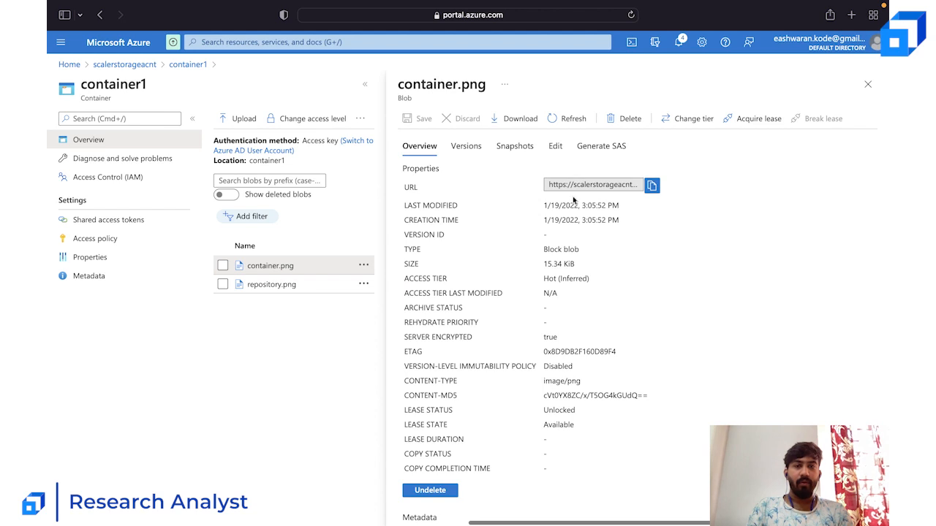
click(652, 185)
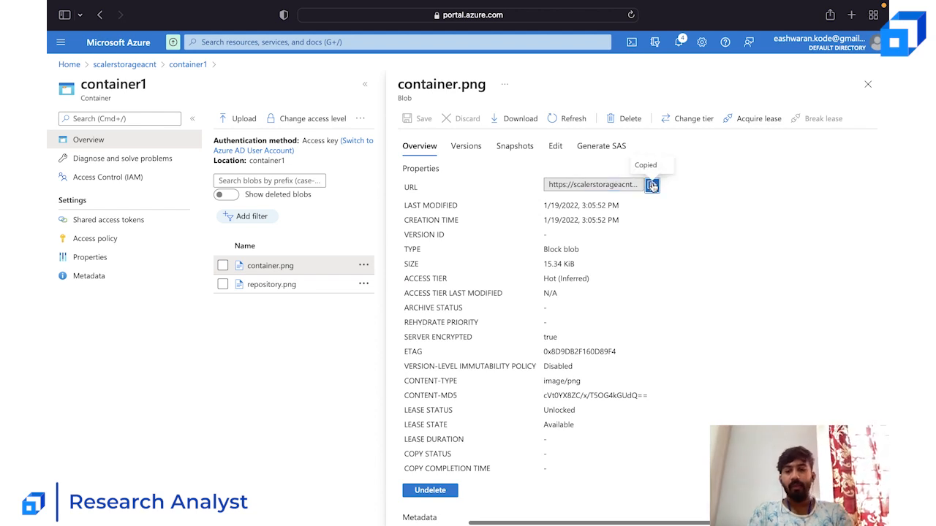
key(super+t)
key(super+v)
key(Return)
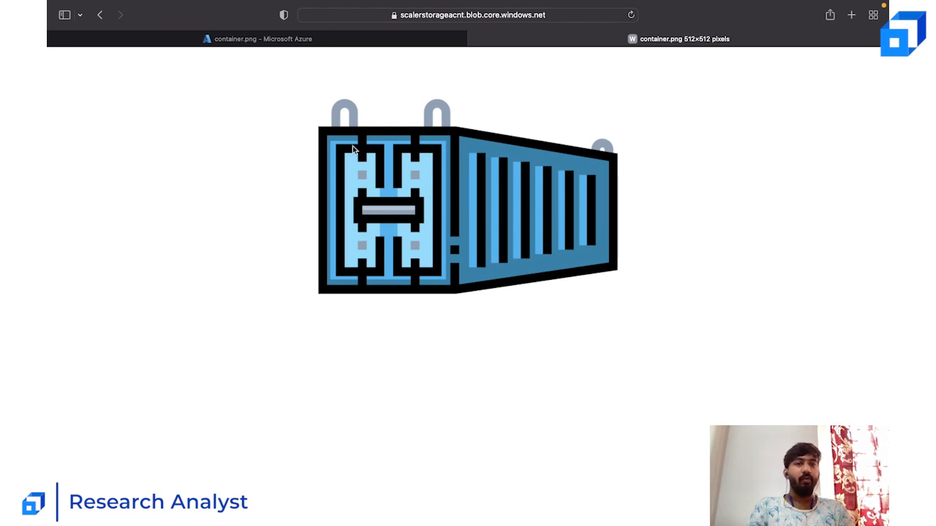
click(474, 39)
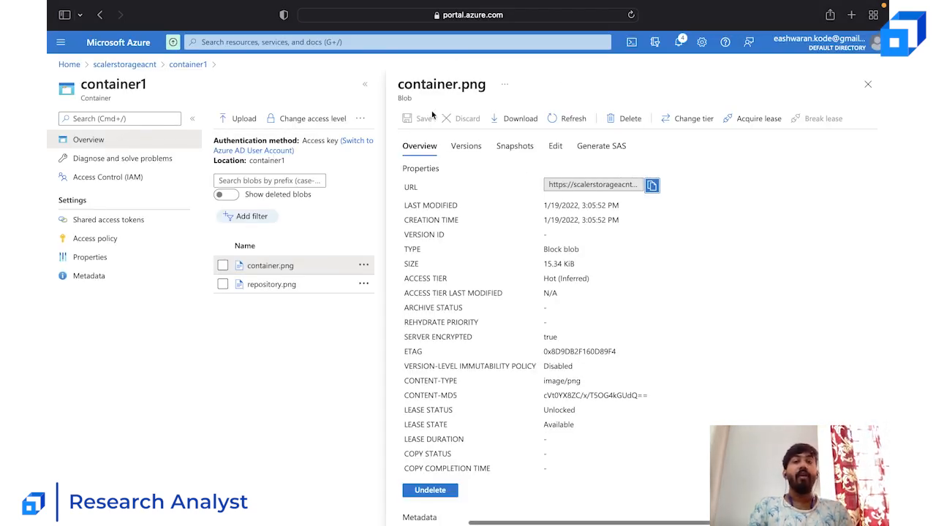
- Close the container.png details and change container1's public access level to Private (no anonymous access)
click(867, 84)
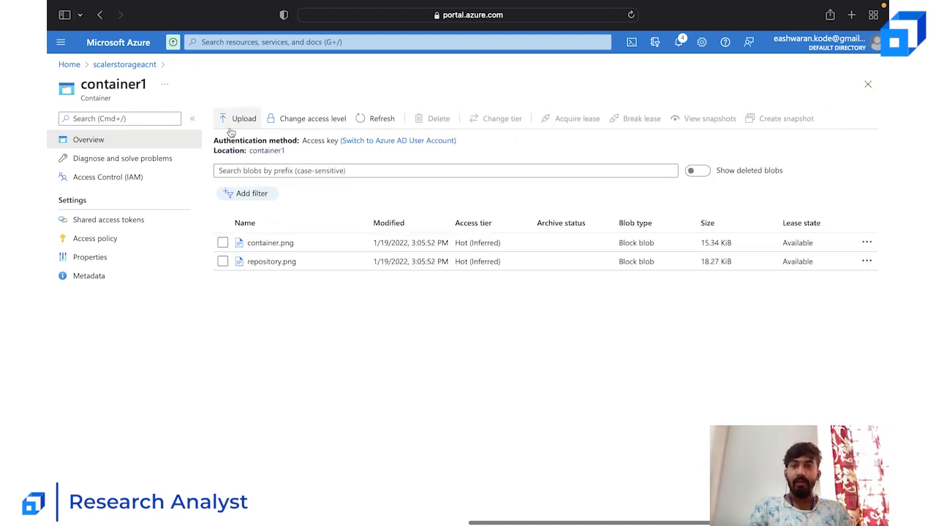
click(273, 124)
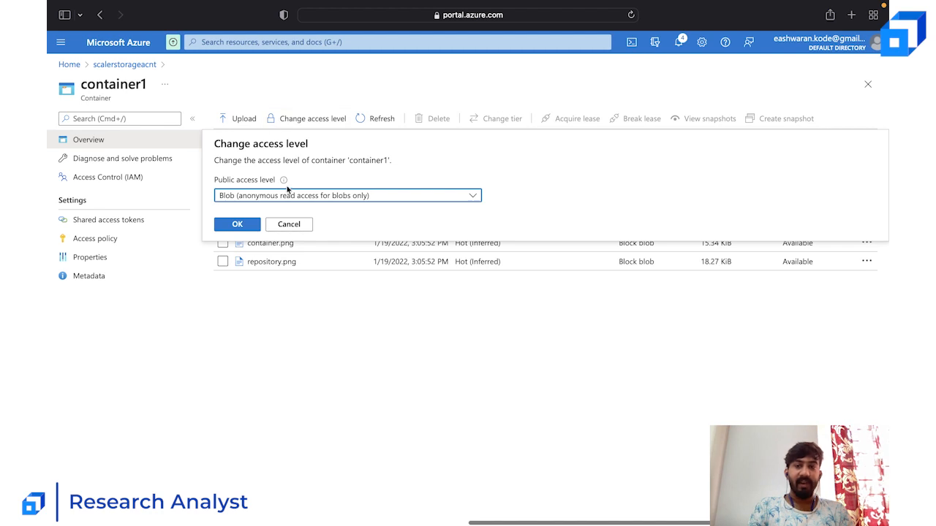
click(303, 194)
click(278, 212)
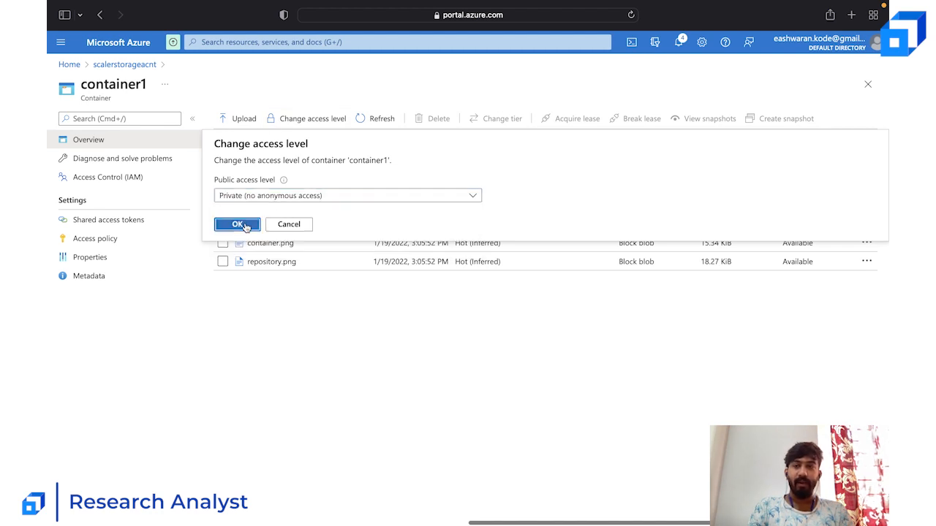
click(237, 224)
- Copy the repository.png blob's URL, try to open it in a new browser tab and return to the portal
click(270, 263)
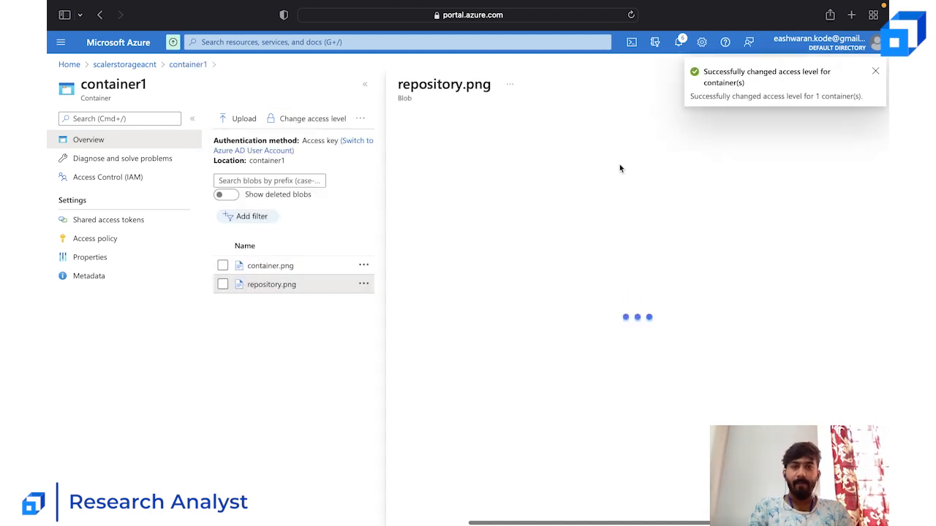
click(650, 186)
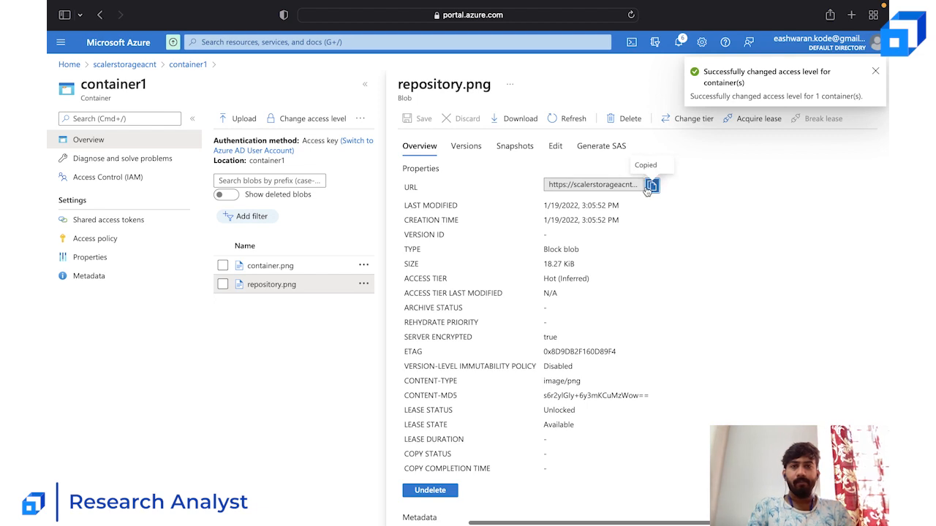
key(super+r)
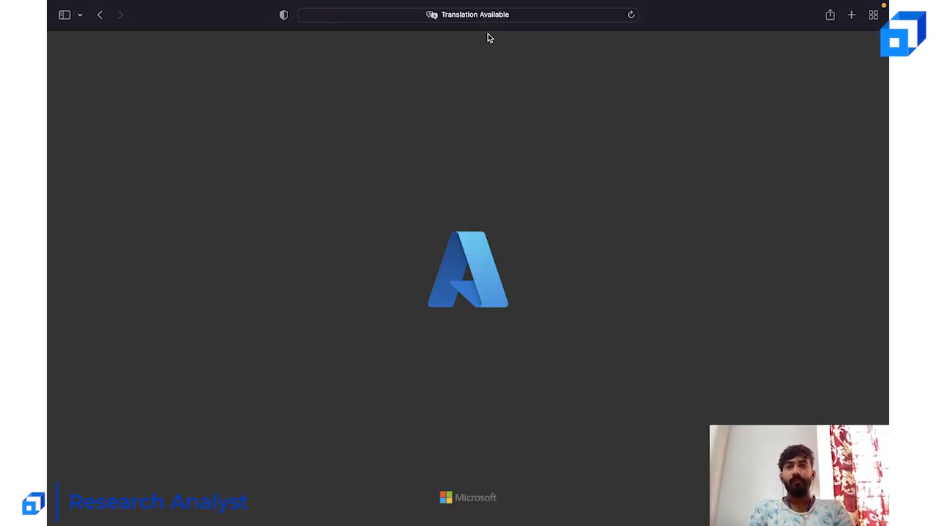
key(super+t)
key(super+v)
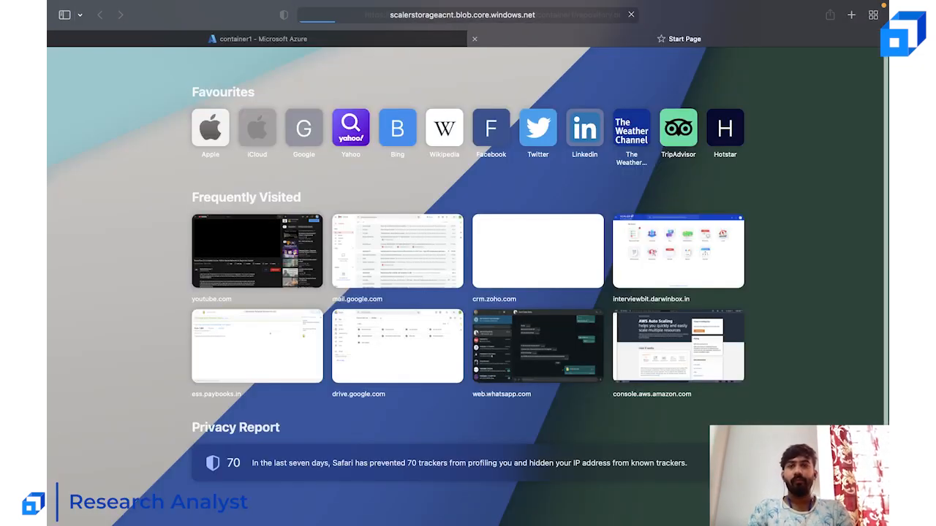
key(Return)
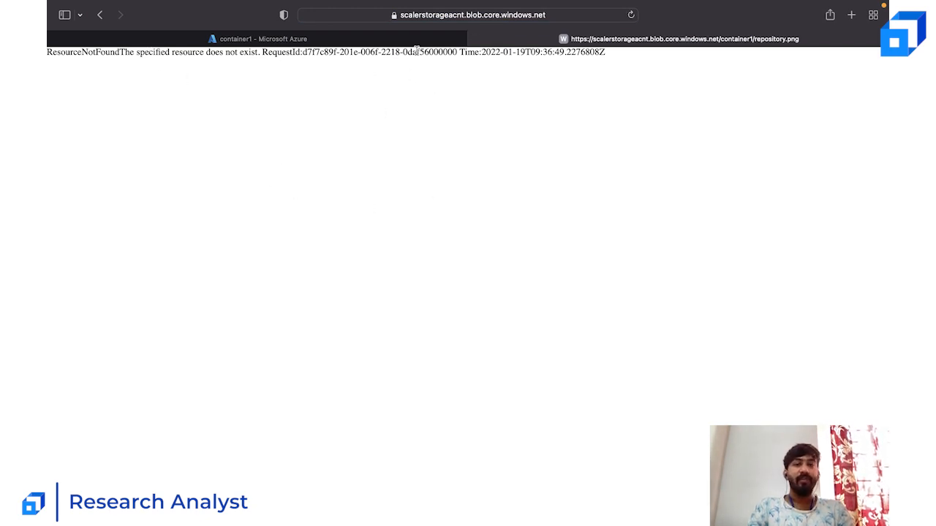
click(475, 38)
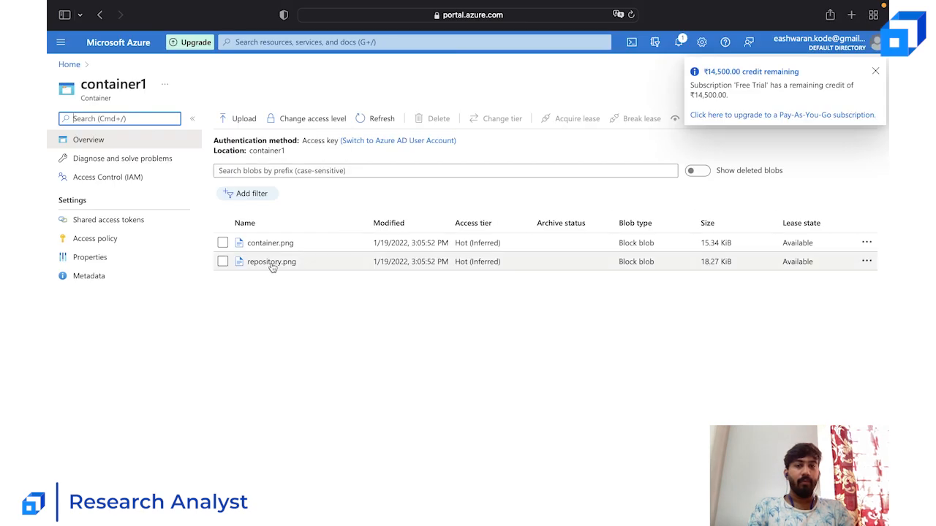
- Change container1's public access level to Blob (anonymous read access for blobs only) and reload the portal page
click(296, 121)
click(298, 195)
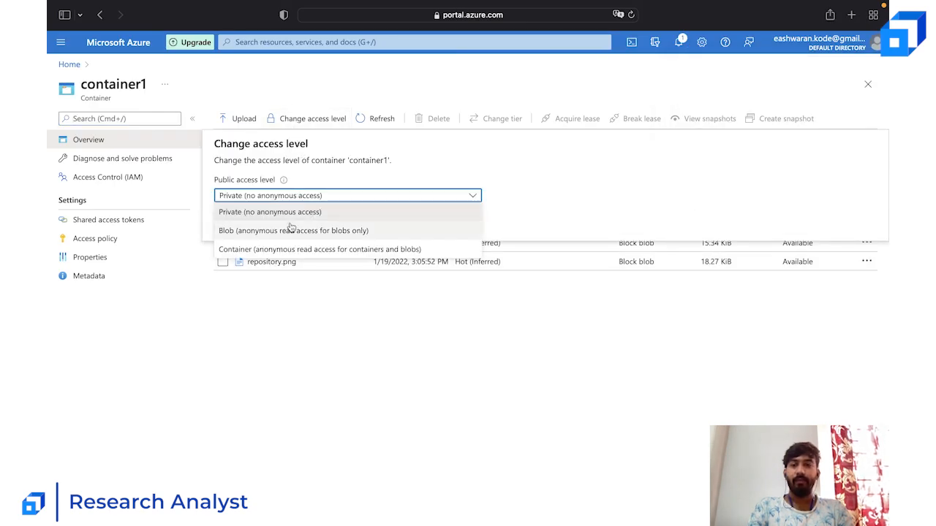
click(292, 228)
click(242, 286)
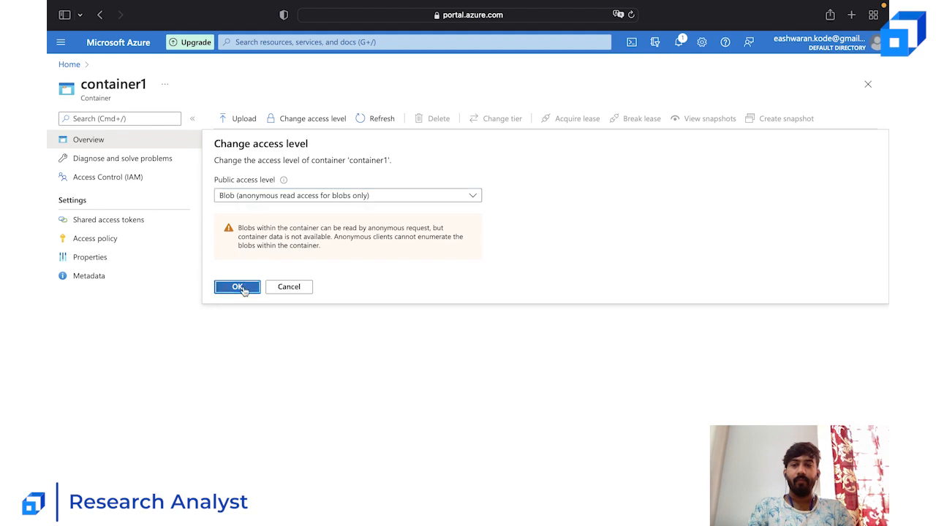
key(super+r)
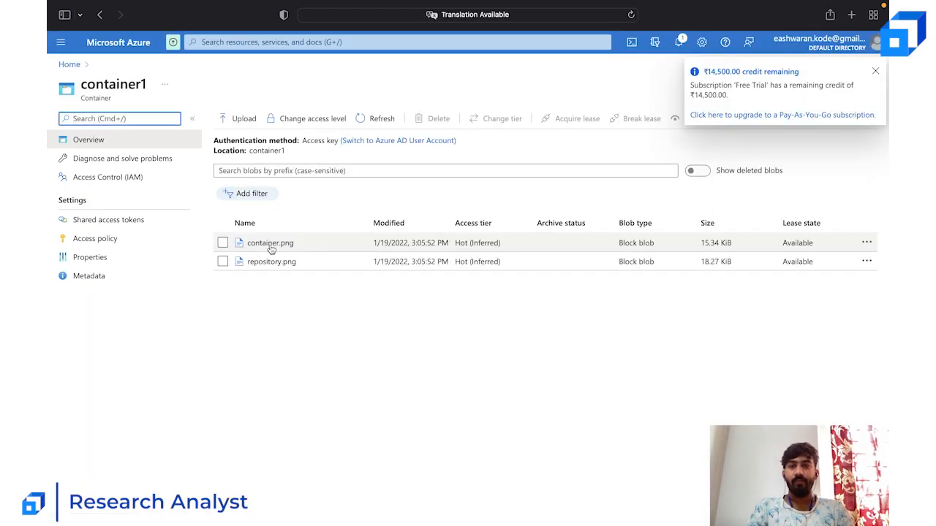
click(876, 73)
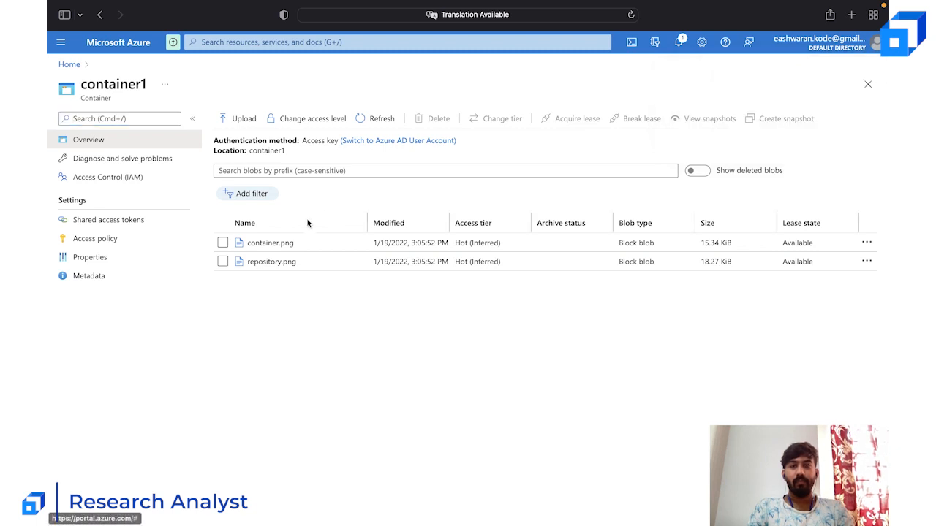
- Check anonymous access by opening the repository.png blob's URL in a new browser tab, and return to container1's blob list
click(285, 262)
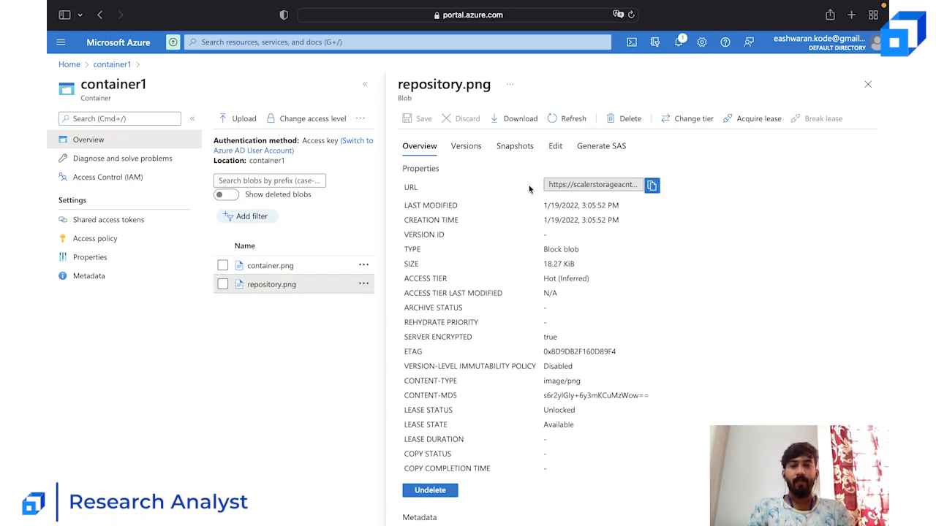
click(650, 187)
key(super+t)
key(super+v)
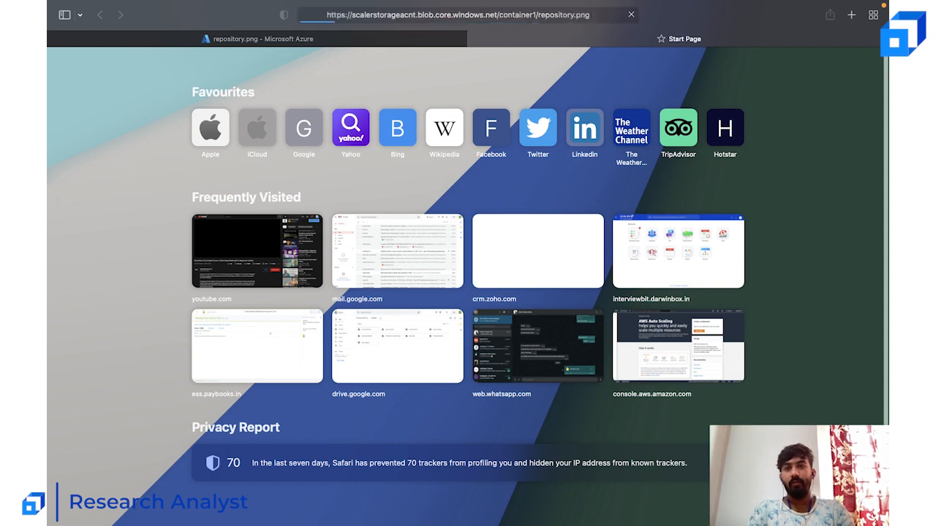
key(Return)
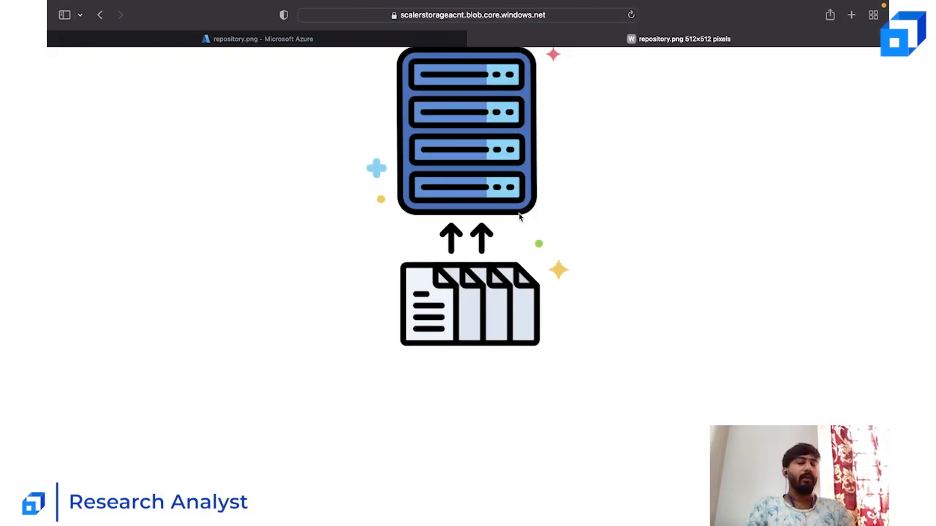
click(473, 39)
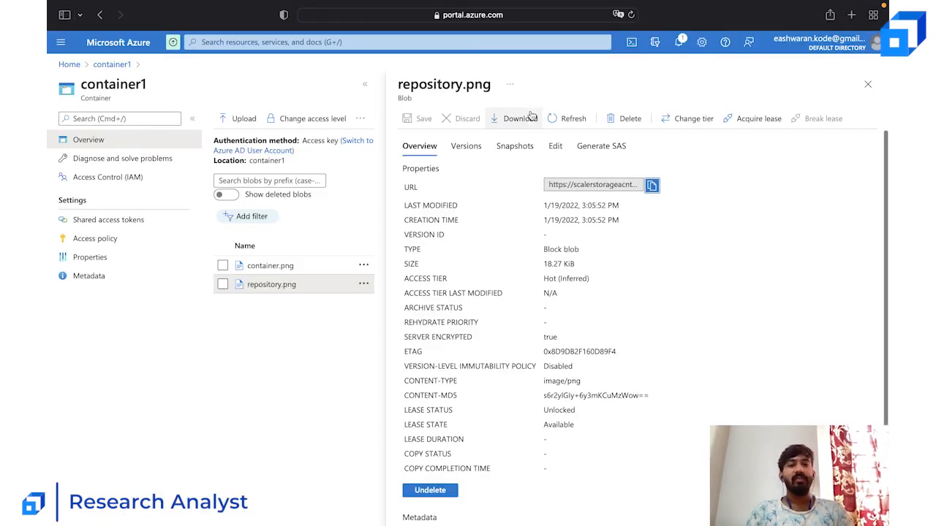
scroll(589, 307, down, 3)
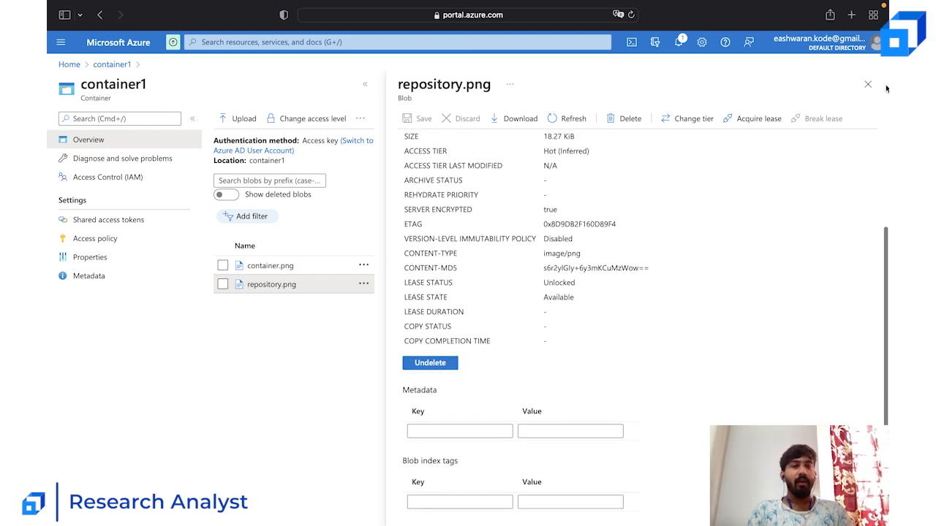
click(868, 84)
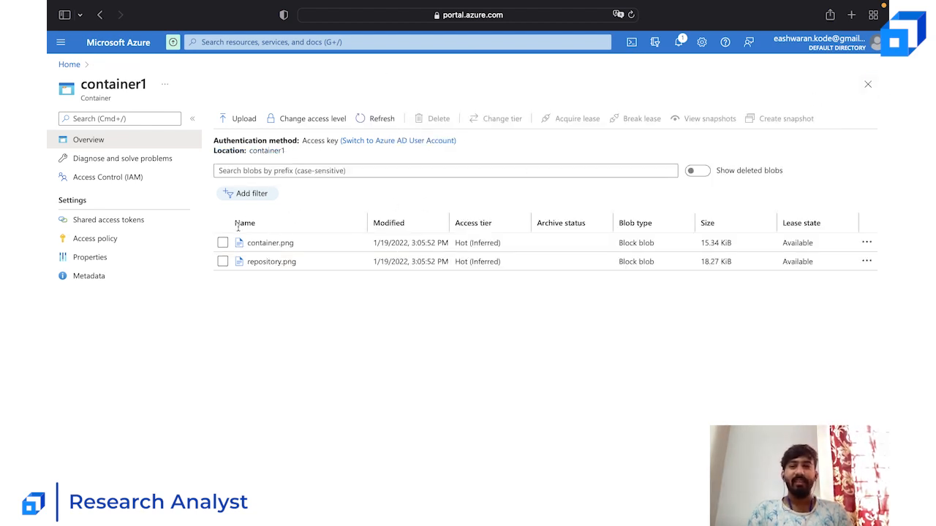
- Review the access tier options for the container.png blob, leave without saving a change and deselect the blob
click(223, 242)
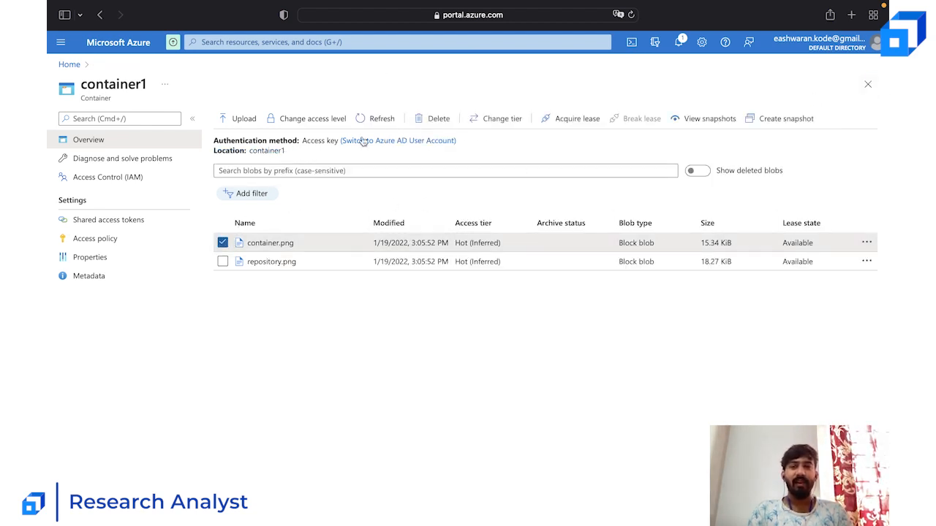
click(232, 267)
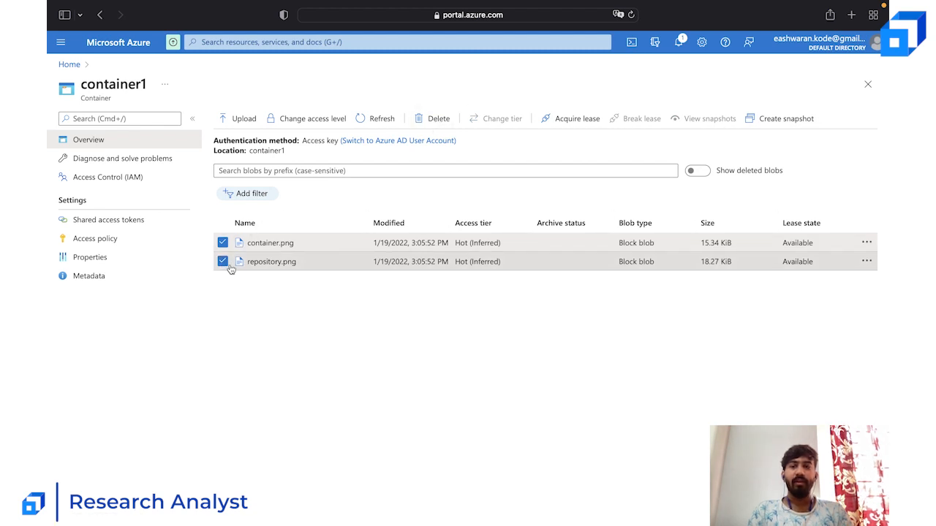
click(232, 266)
click(498, 126)
click(695, 155)
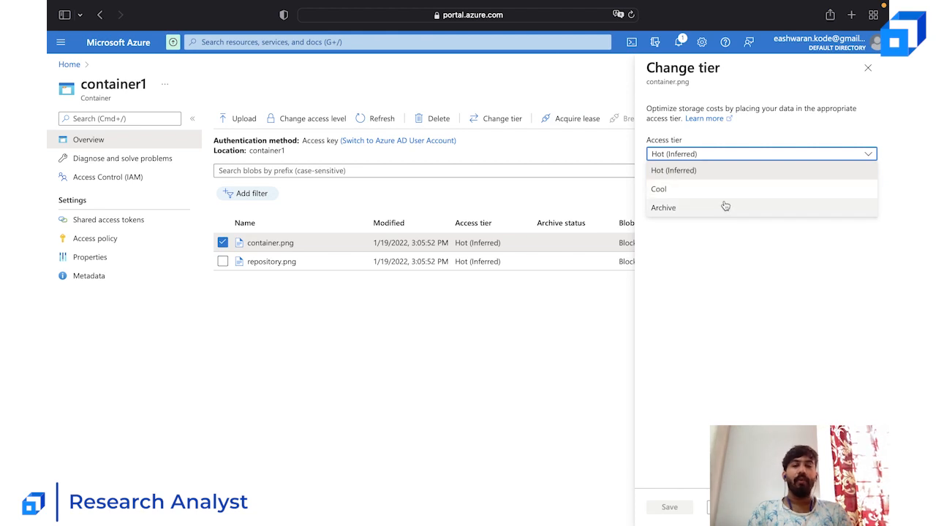
click(869, 68)
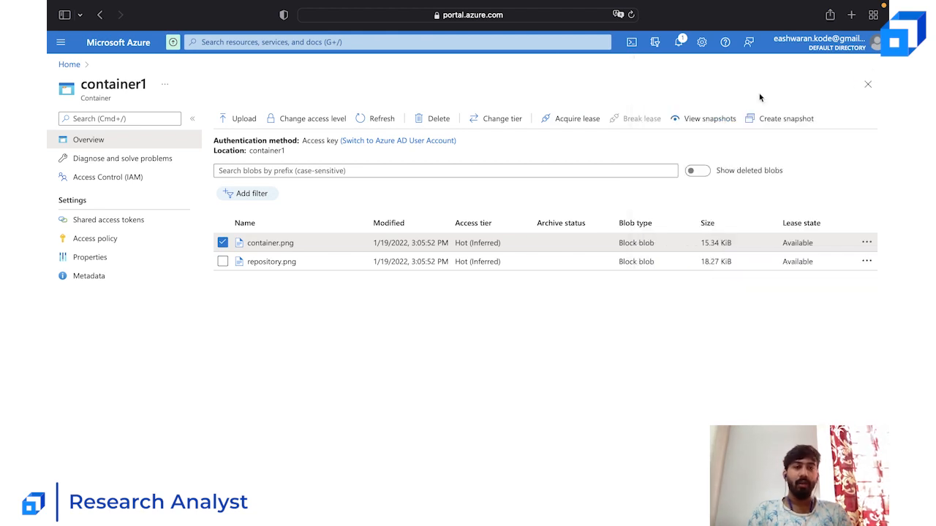
click(222, 243)
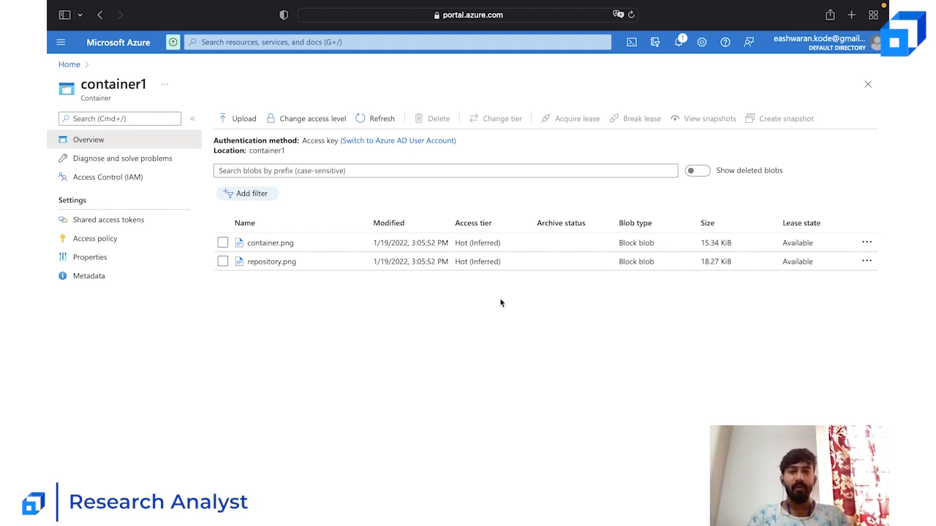
- Delete the container.png and repository.png blobs from container1, including their snapshots
click(222, 243)
click(222, 262)
click(439, 119)
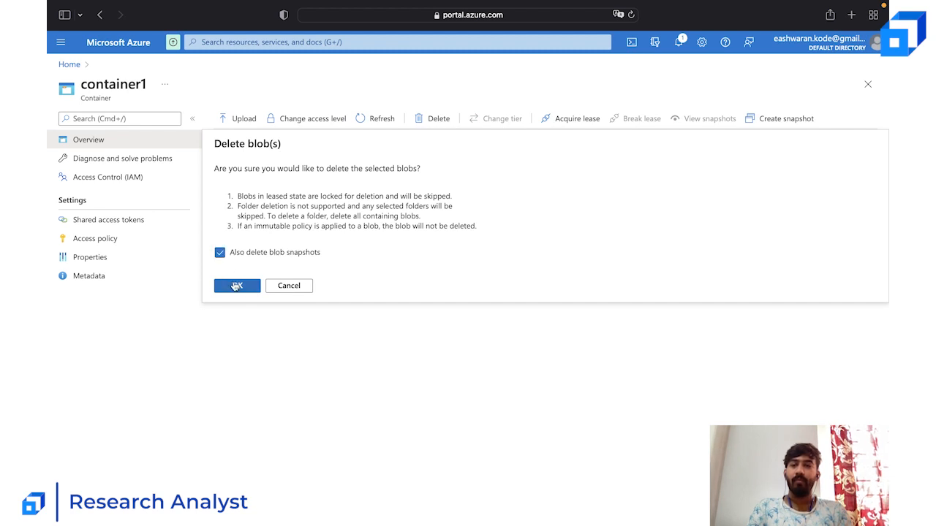
click(234, 285)
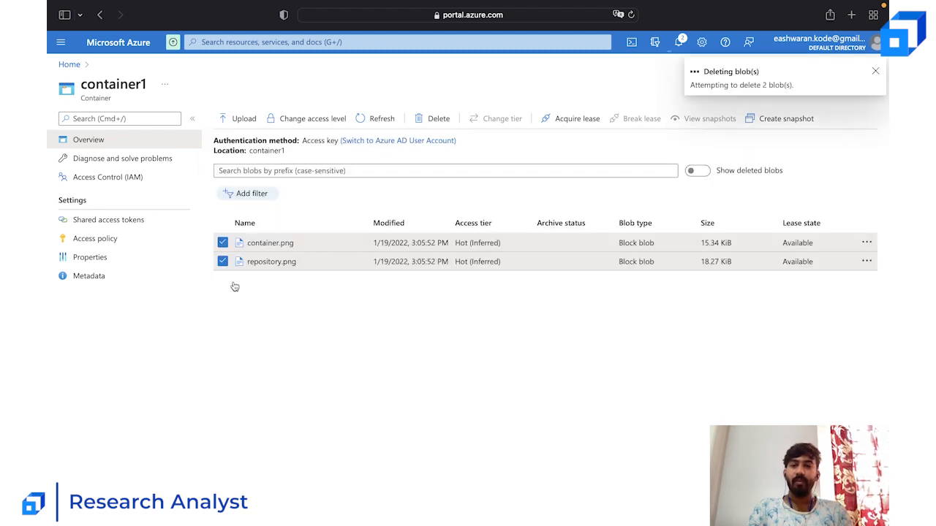
click(876, 73)
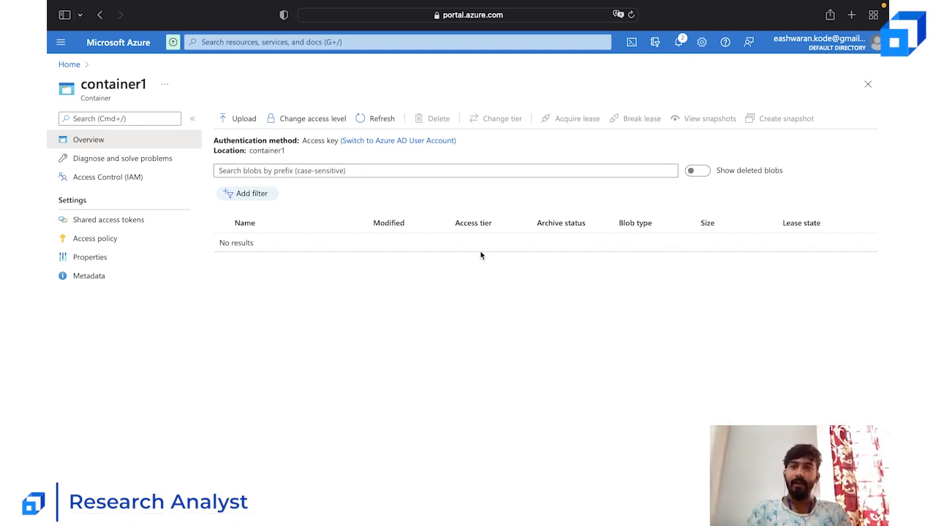
- Go to the containers of the scalerstorageacnt storage account and delete container1
click(68, 64)
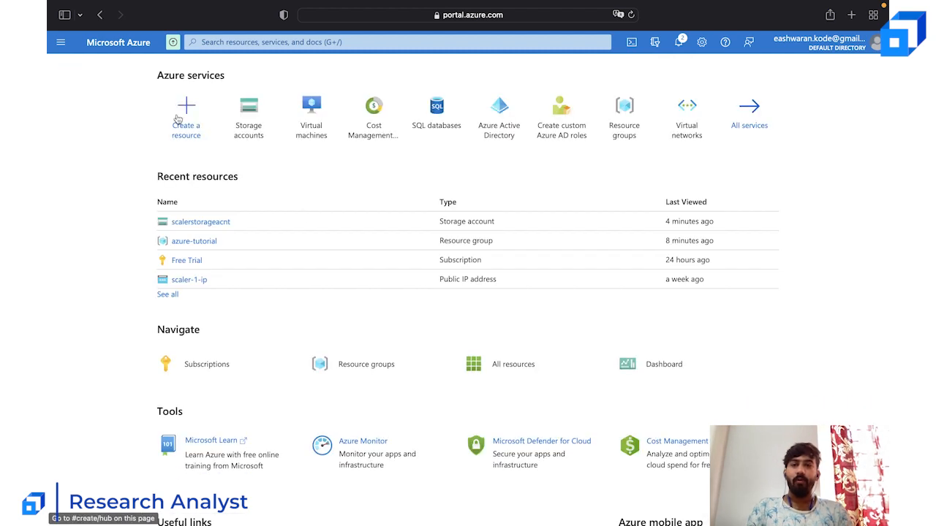
click(213, 222)
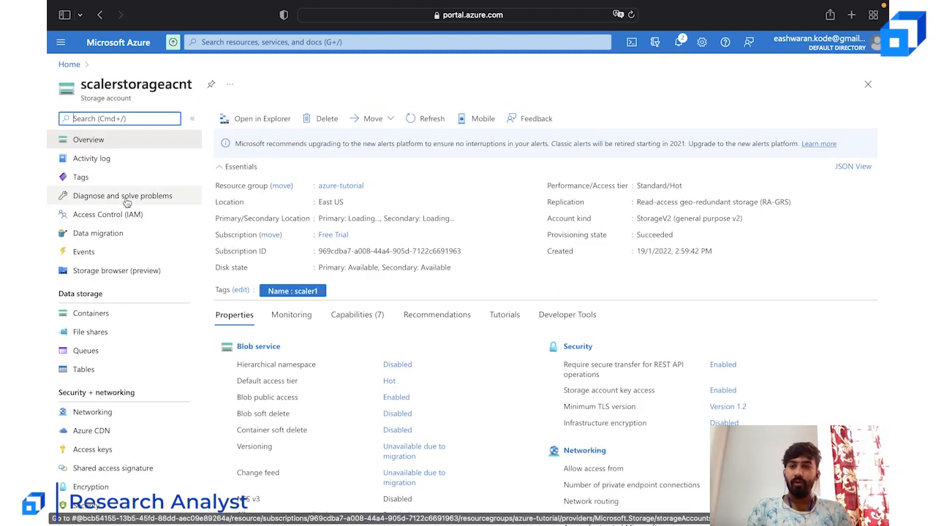
click(87, 315)
click(223, 208)
click(536, 121)
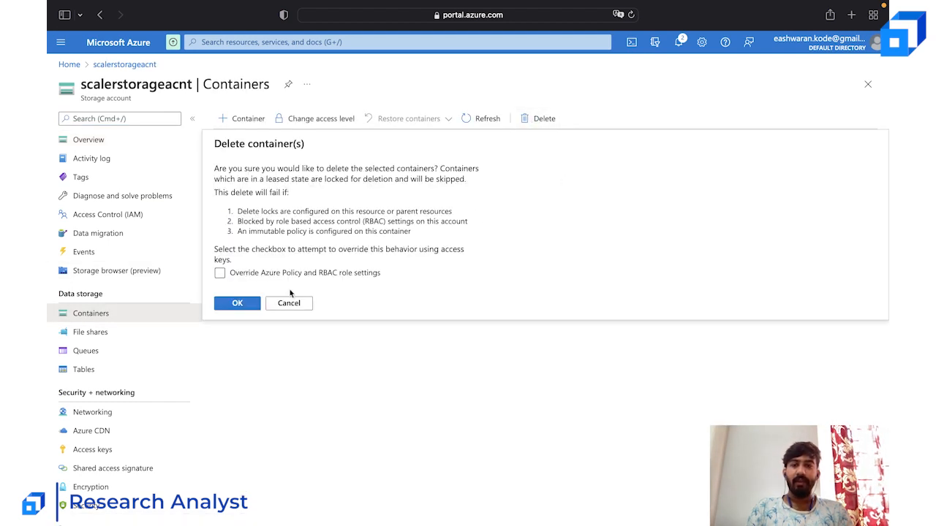
click(250, 309)
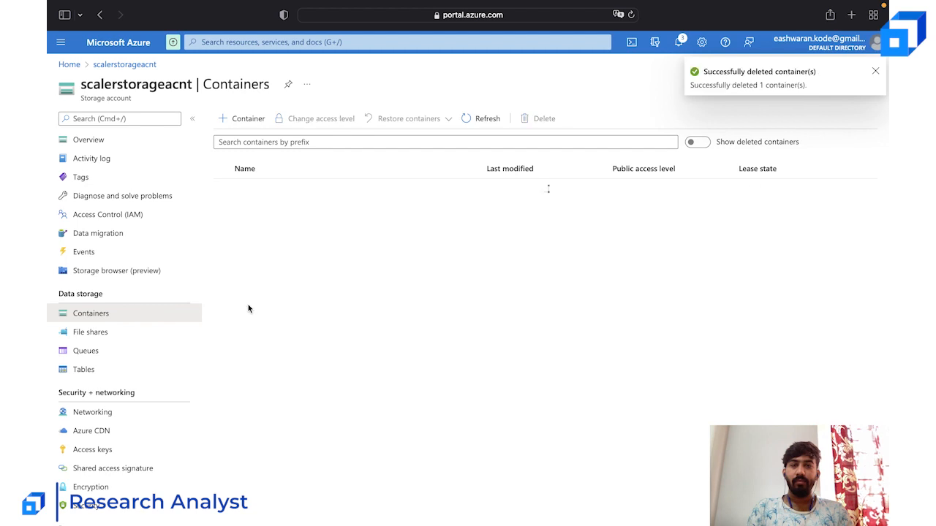
click(876, 72)
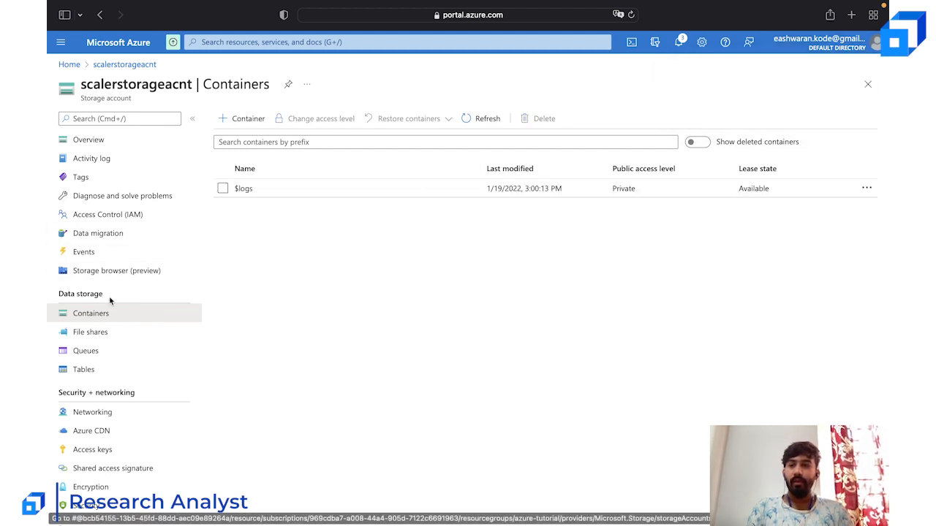
- Delete the scalerstorageacnt storage account from its overview, entering scalerstorageacnt as the confirmation name
click(88, 141)
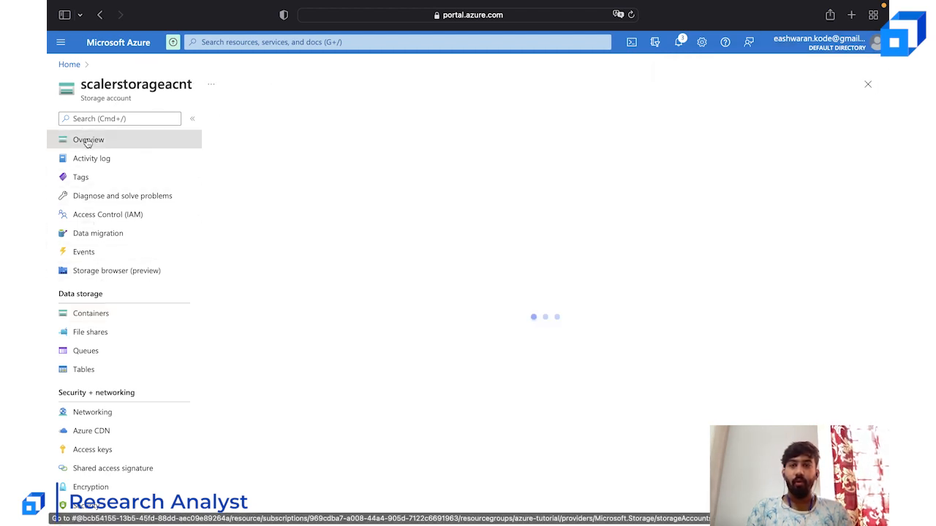
click(327, 119)
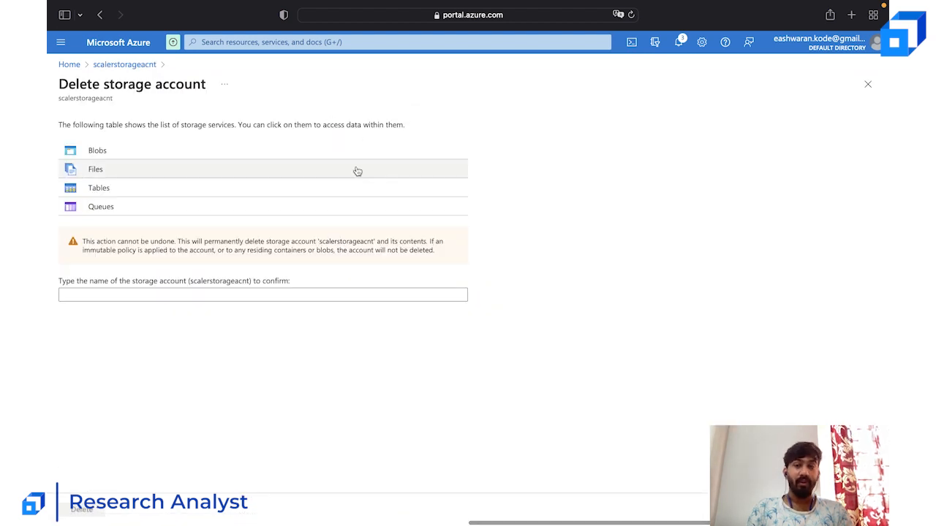
click(161, 293)
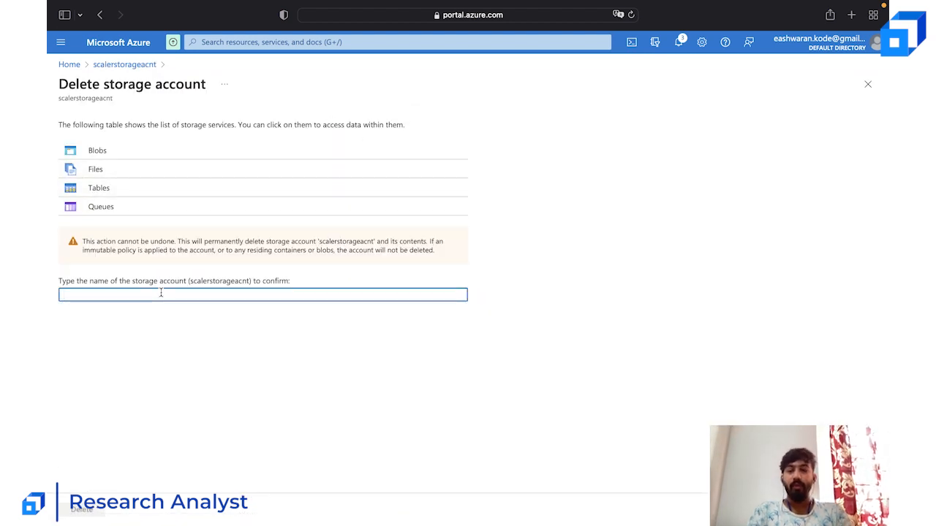
text(SCA)
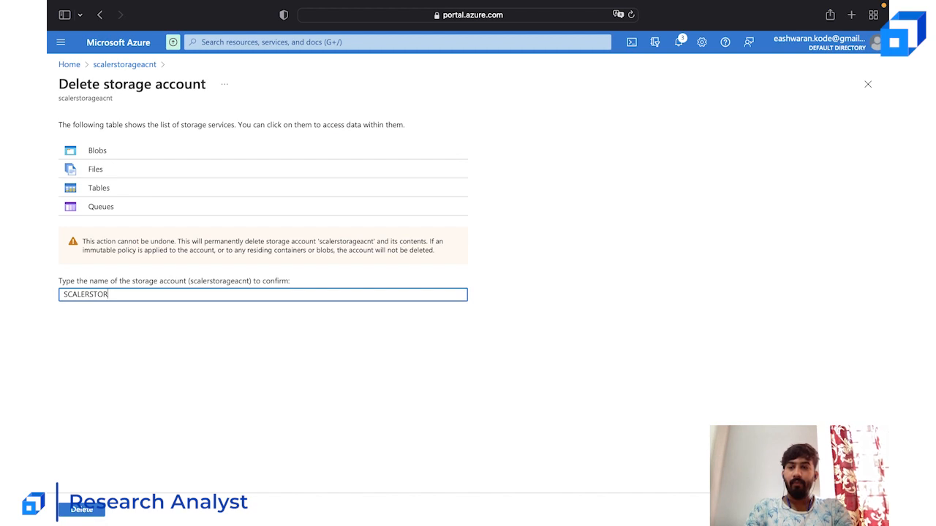
text(LERSTOR)
key(BackSpace)
key(BackSpace)
text(storageacnnt)
key(BackSpace)
key(BackSpace)
text(t)
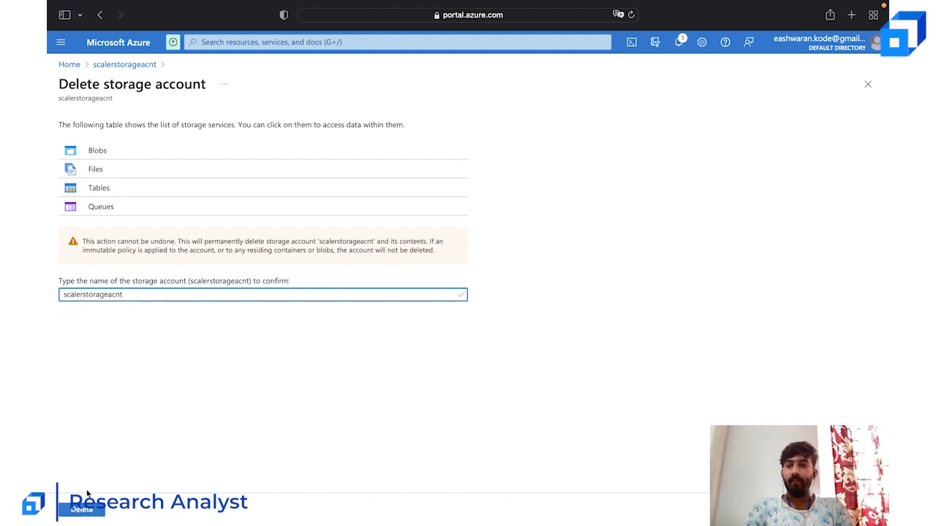
click(87, 510)
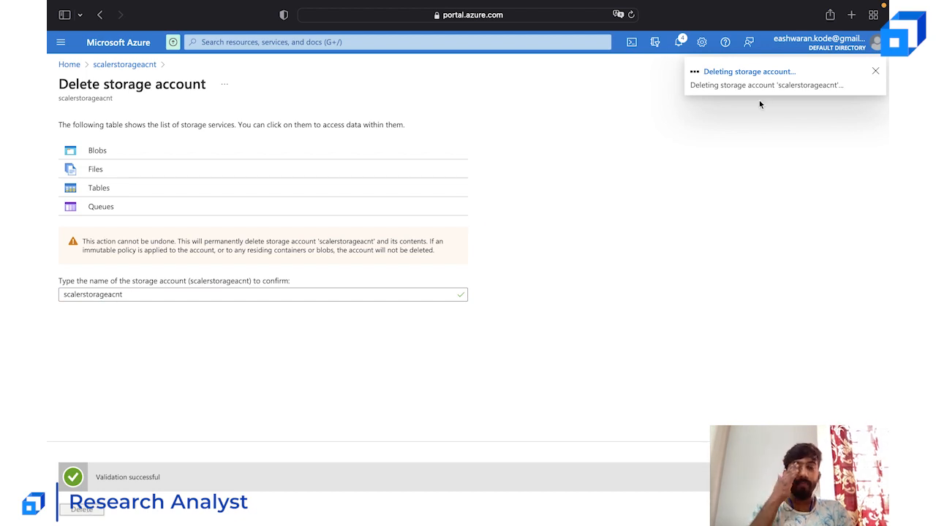
- Check the deletion notifications, refresh the storage account's overview, close the notifications and return to the portal's home page
click(679, 44)
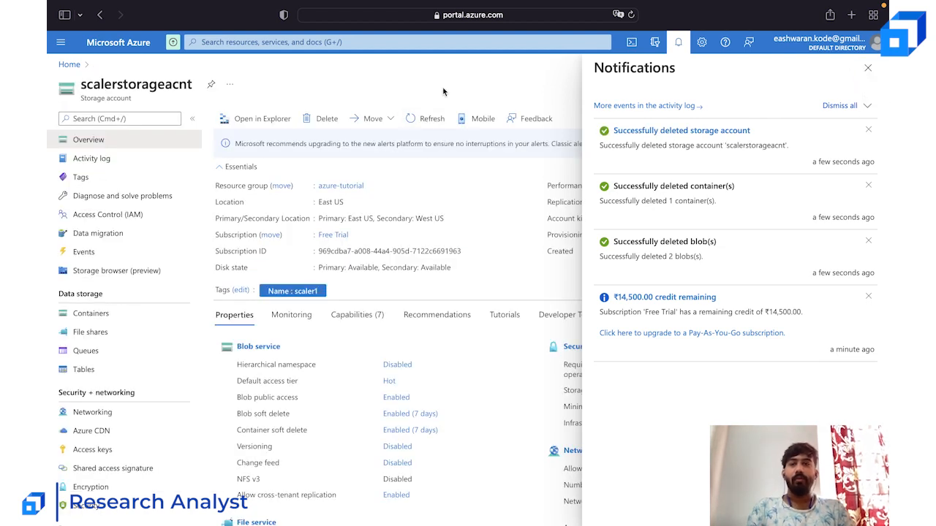
click(430, 118)
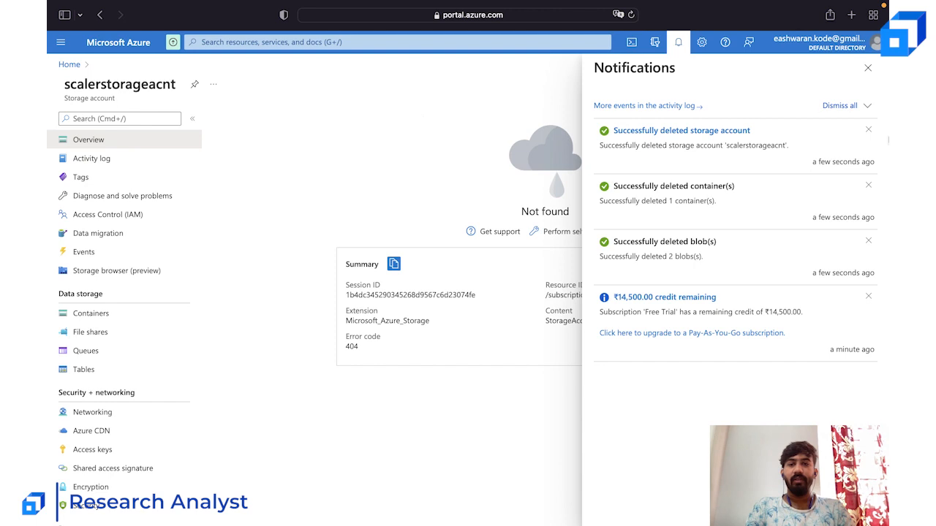
click(868, 67)
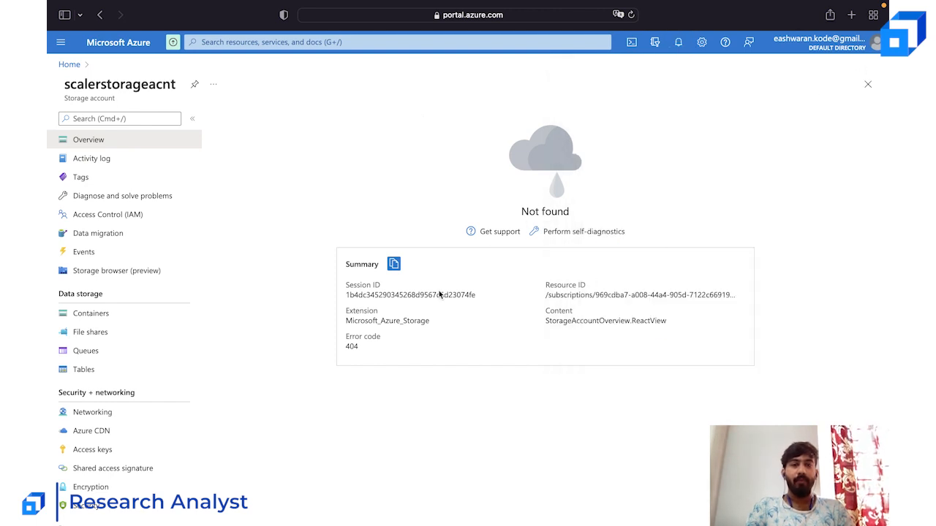
click(118, 42)
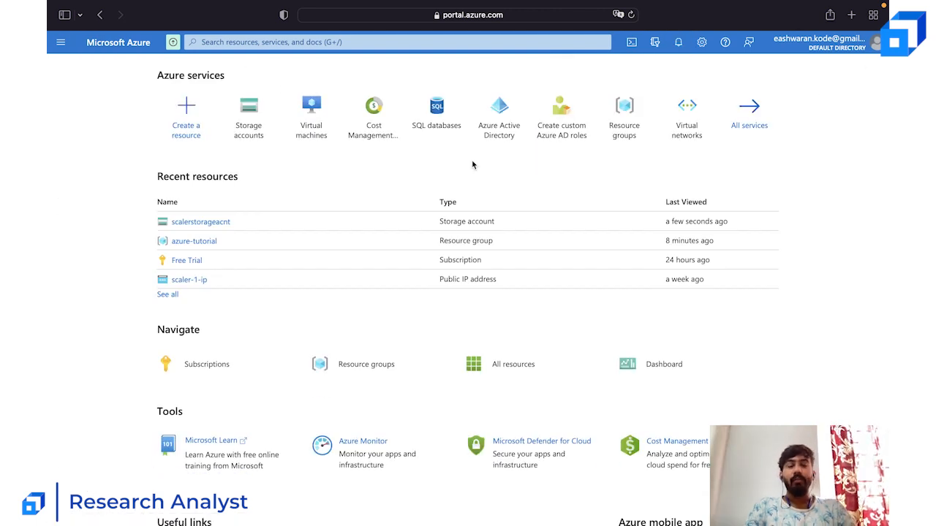